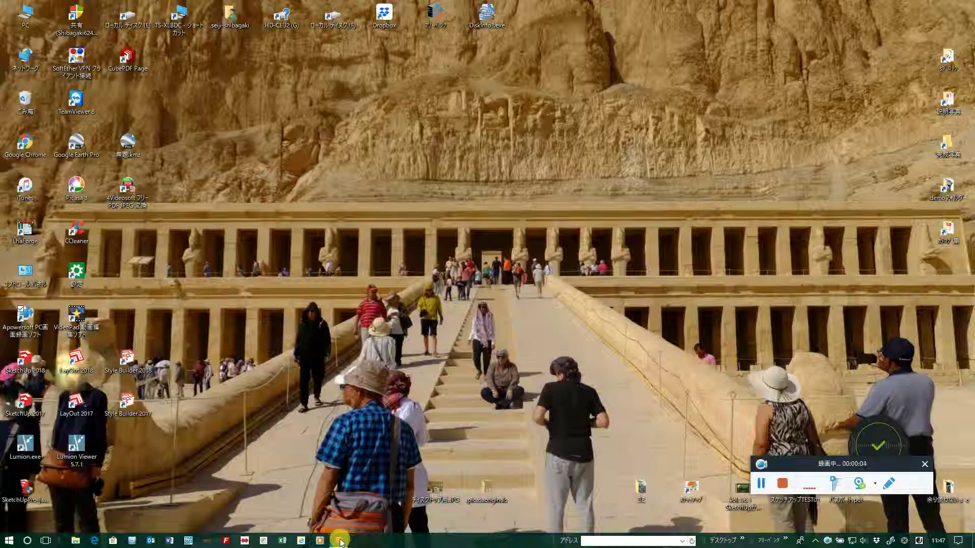
Launch SketchUp Pro 2018 and open the Extension Warehouse search box from the Window menu.
left_click(338, 542)
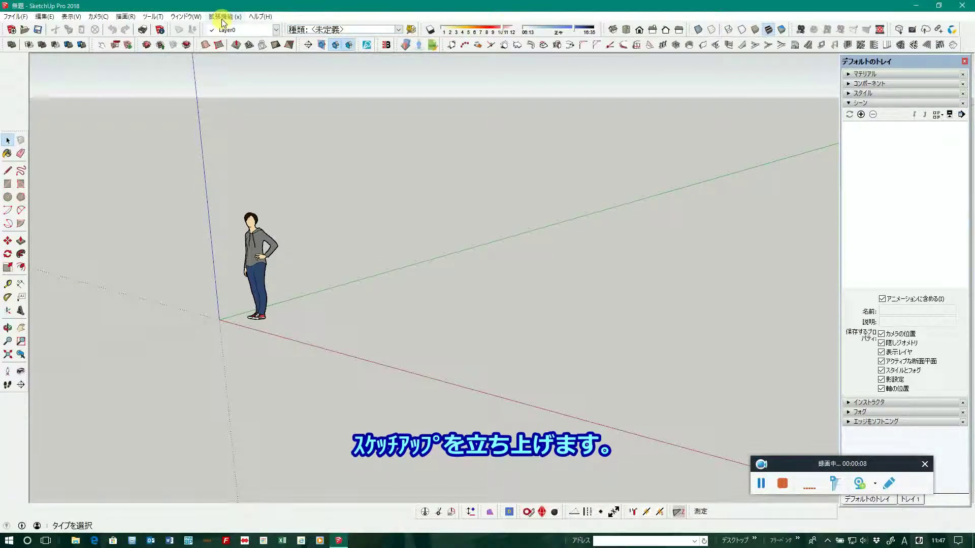
left_click(186, 17)
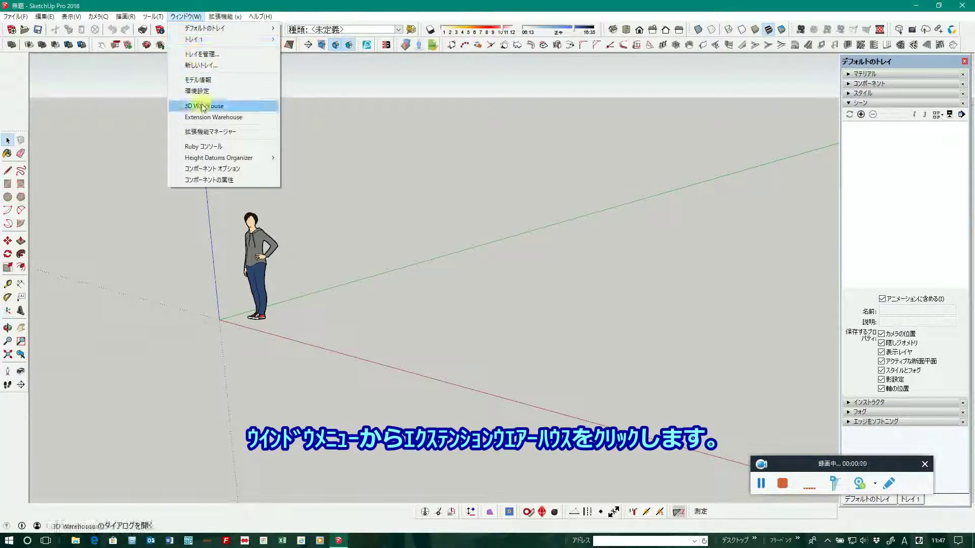
left_click(211, 119)
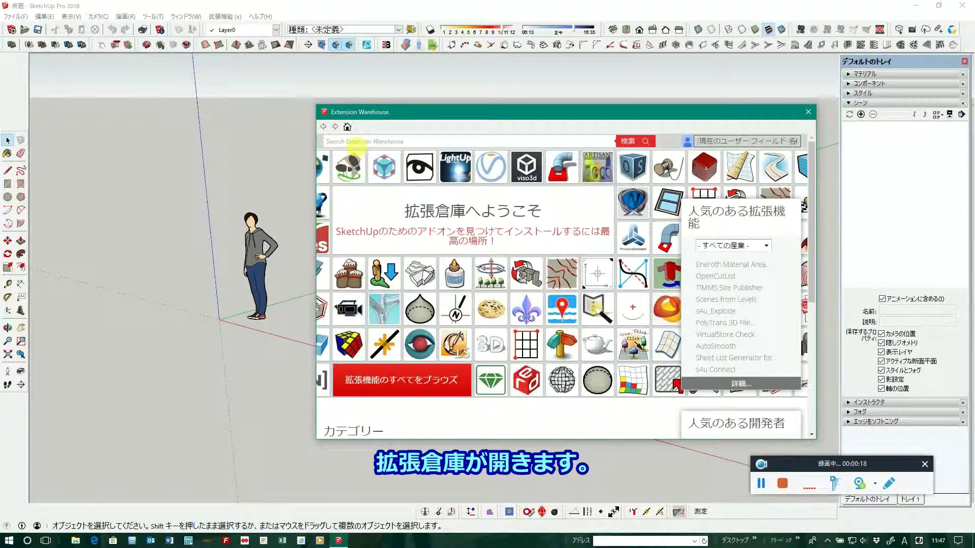
left_click(356, 143)
type("point")
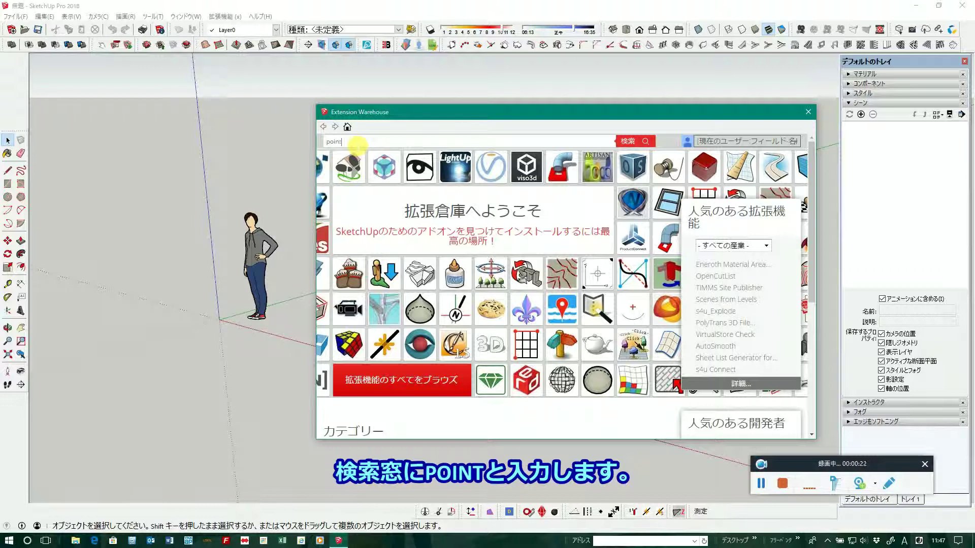
Search the warehouse for 'point', view the Point Gadget 2 (2016+) page, then close the warehouse.
key("Return")
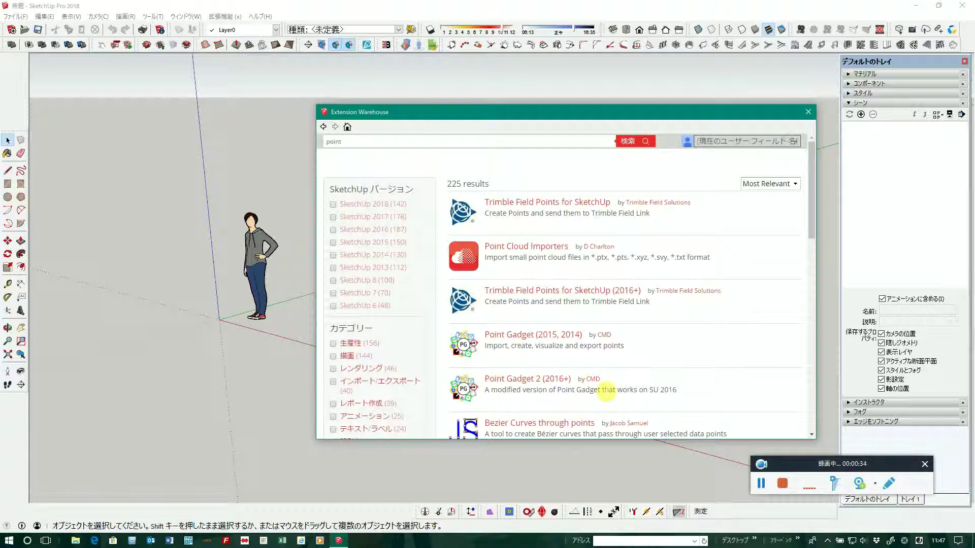
left_click(470, 384)
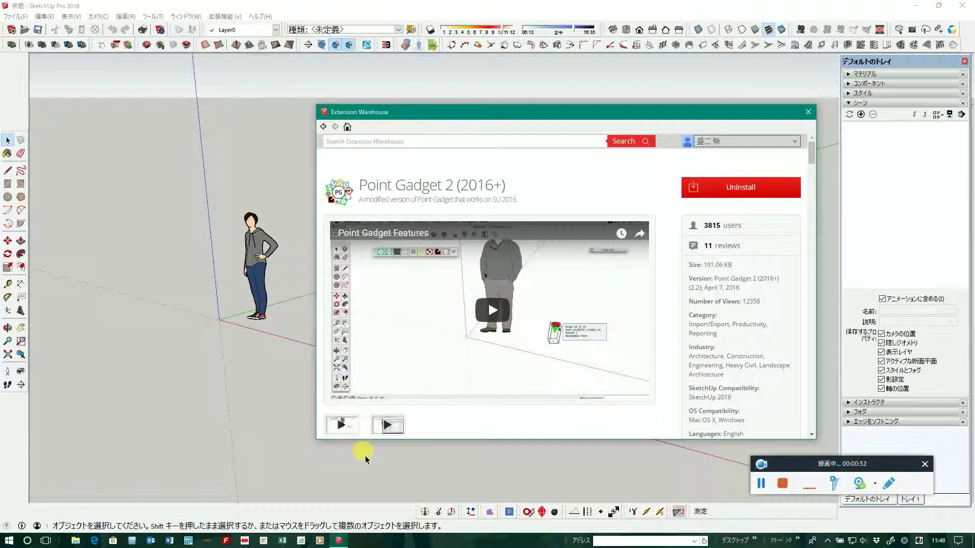
left_click(808, 113)
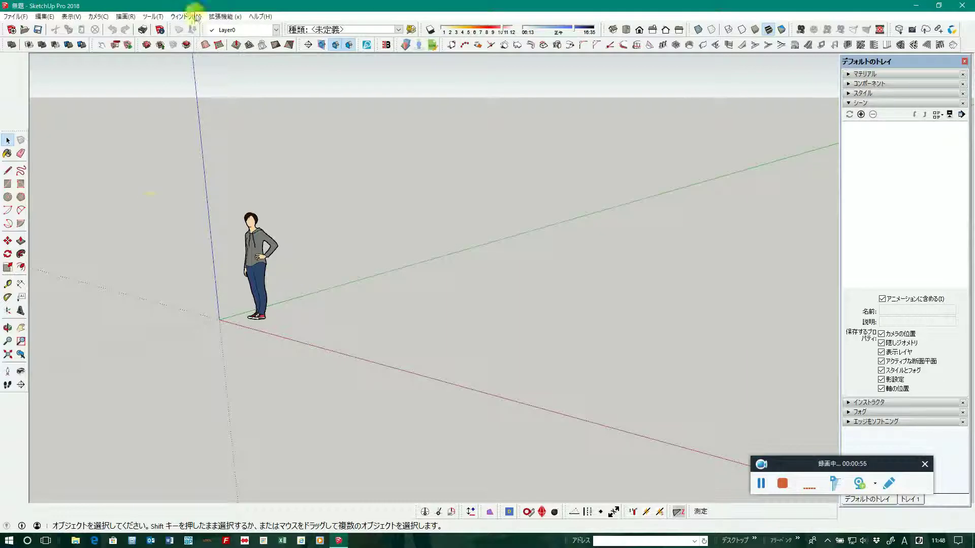
Turn on the Point Gadget v2 toolbar from the toolbar list.
left_click(209, 20)
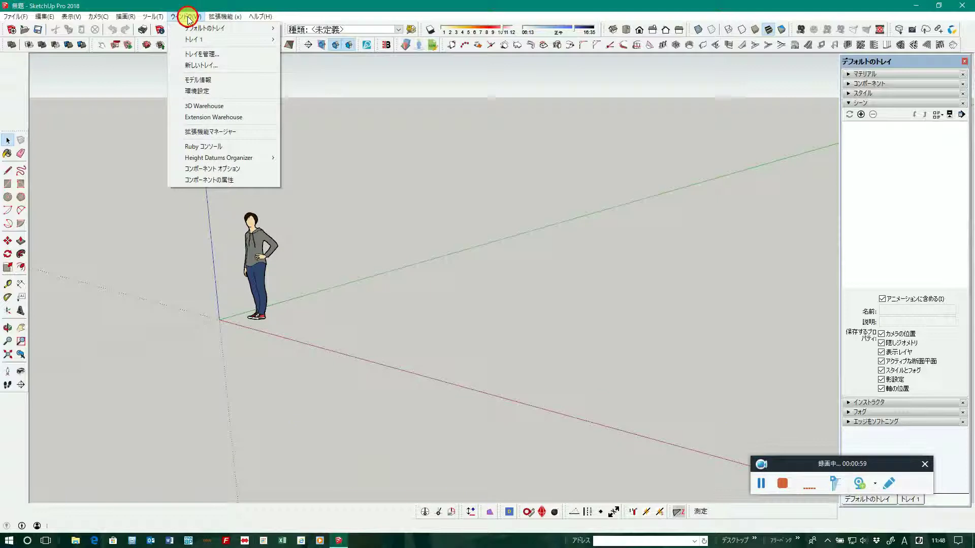
left_click(189, 17)
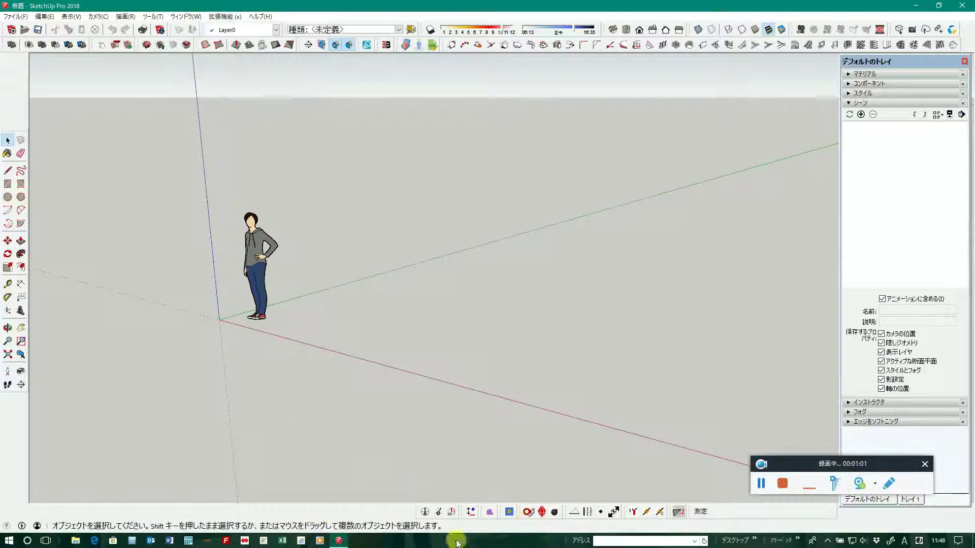
right_click(425, 511)
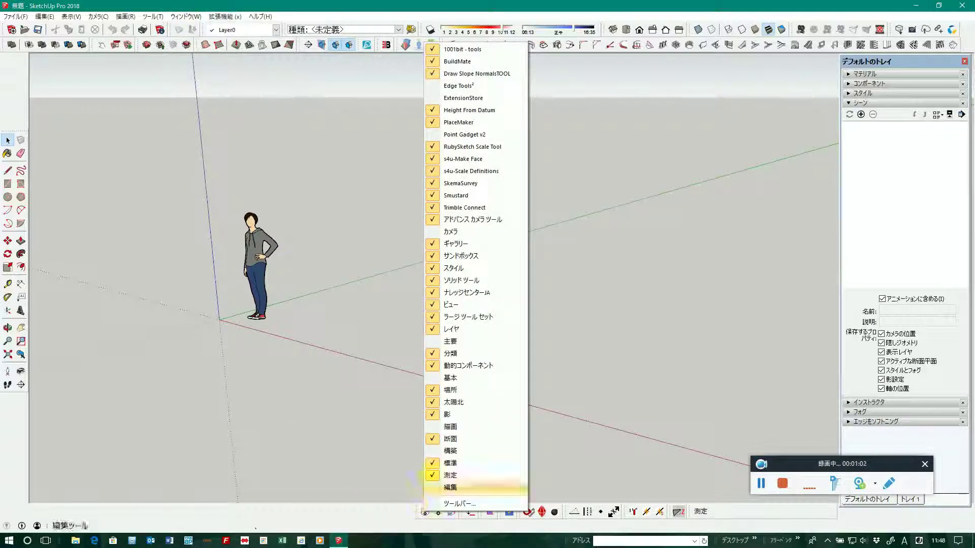
left_click(436, 135)
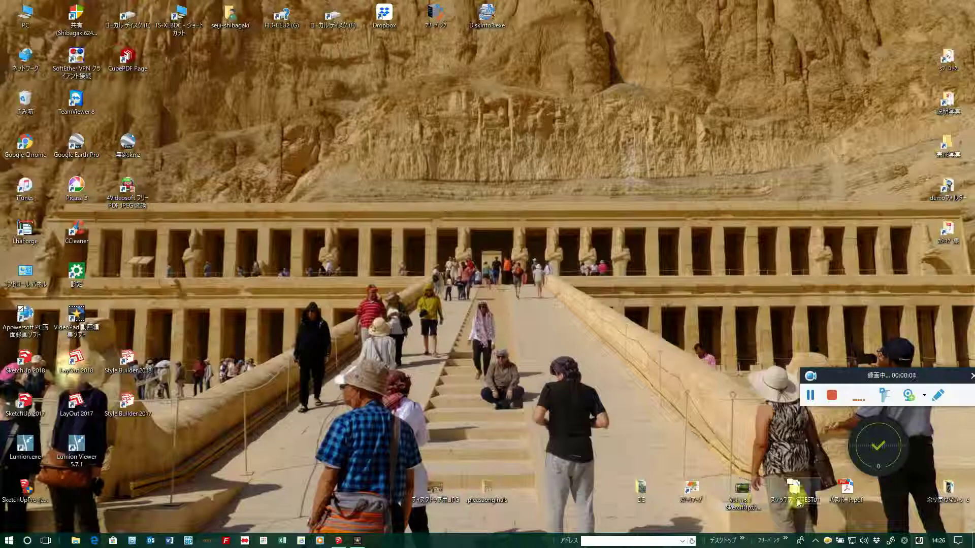
Open tesutosamazahyou.csv from the スケッチアップTEST01 folder in Excel and scroll through its point rows.
double_click(797, 498)
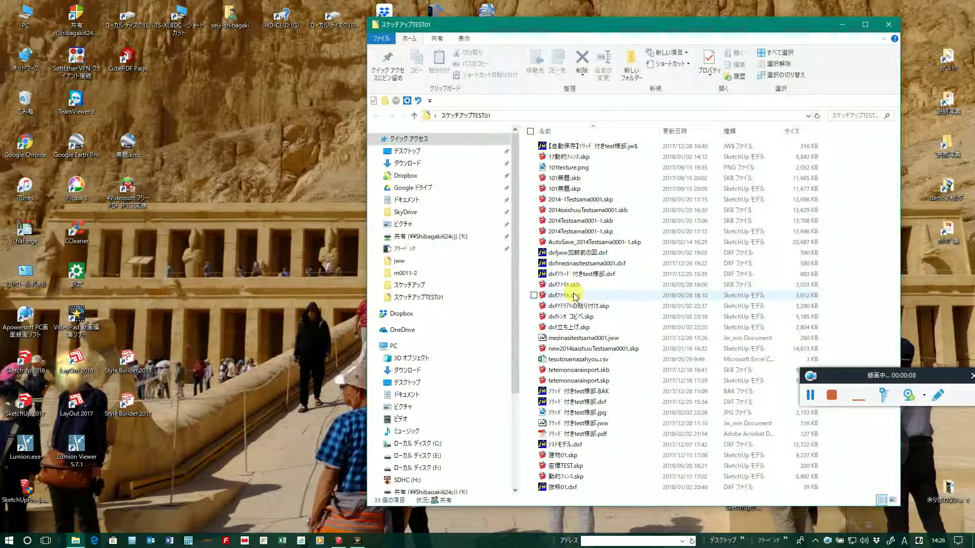
double_click(574, 360)
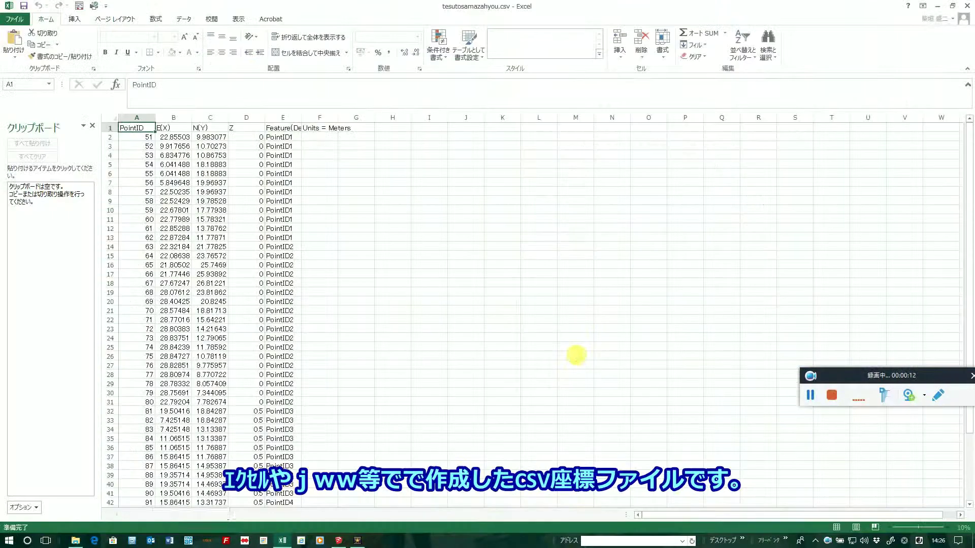
scroll(239, 250, "down", 1)
scroll(231, 249, "down", 2)
scroll(226, 248, "down", 1)
scroll(226, 247, "down", 2)
scroll(227, 250, "down", 1)
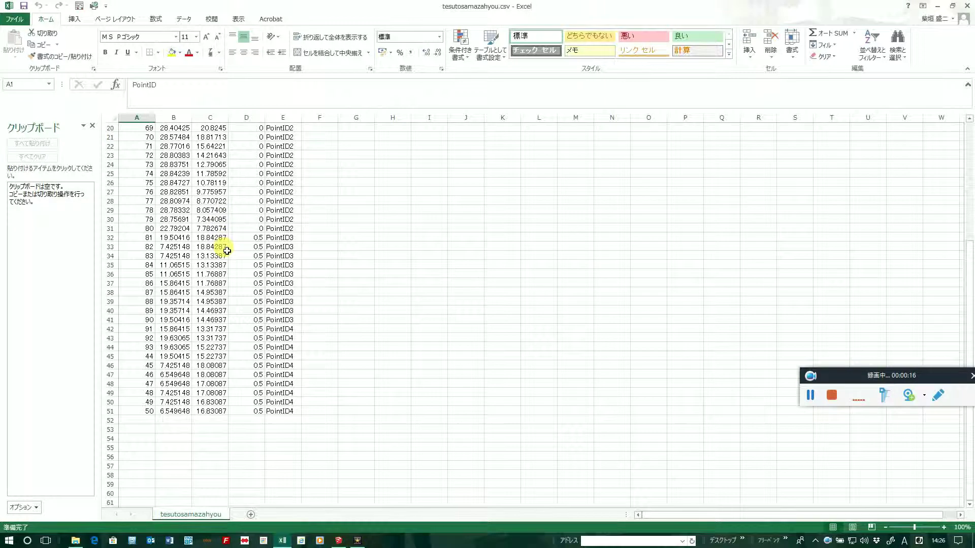
scroll(227, 251, "up", 1)
scroll(227, 250, "up", 1)
scroll(227, 251, "up", 1)
scroll(227, 251, "up", 2)
scroll(227, 251, "up", 1)
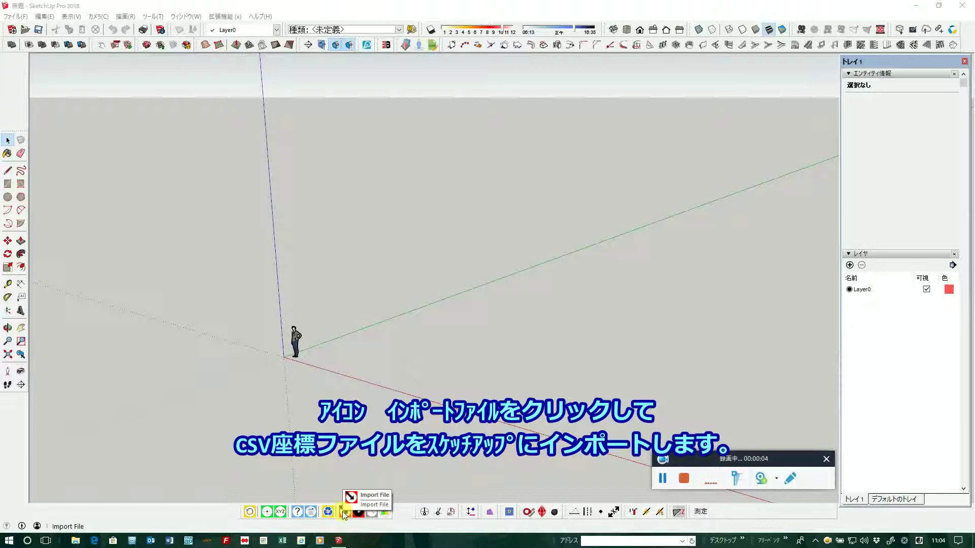
Start a Point Gadget point import with Meters units and ENZ/XYZ coordinate order.
left_click(344, 513)
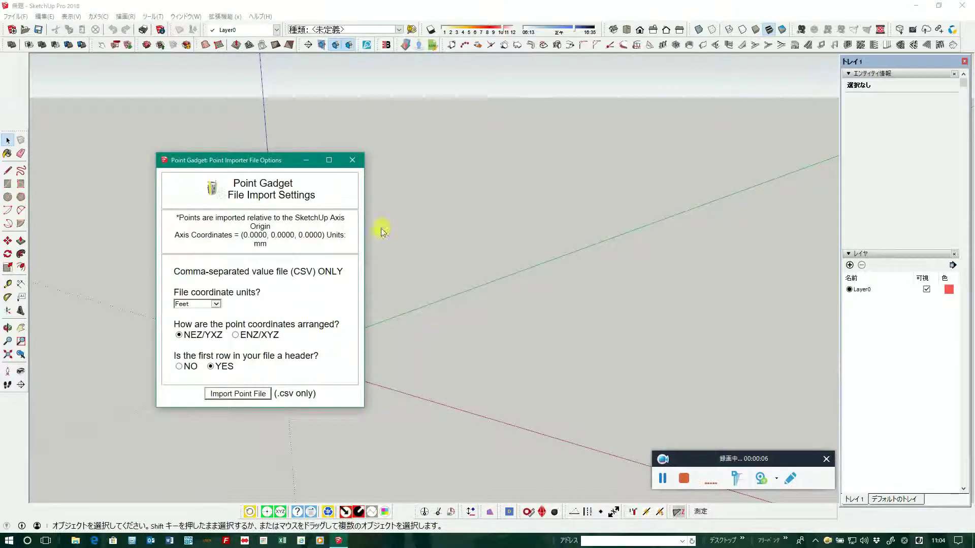
left_click(216, 304)
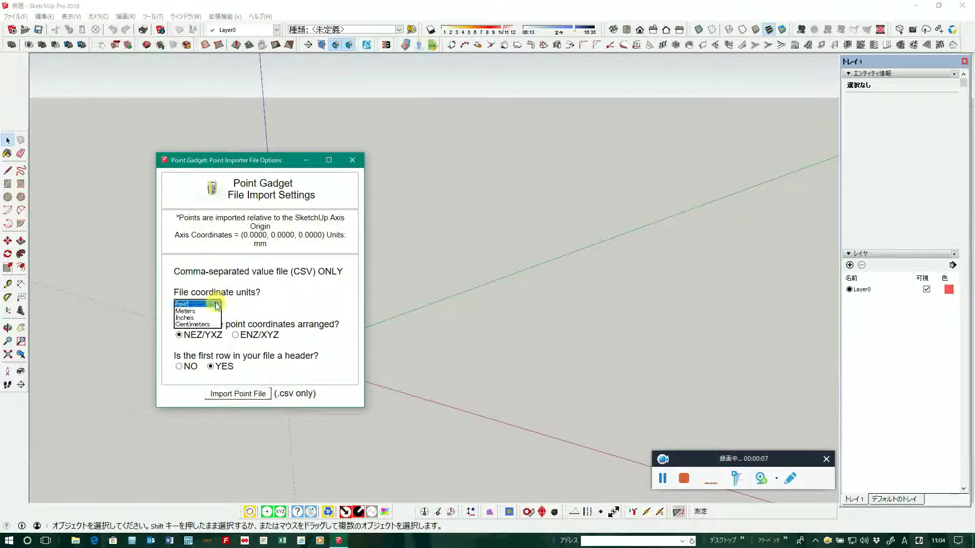
left_click(185, 310)
left_click(235, 335)
left_click(239, 394)
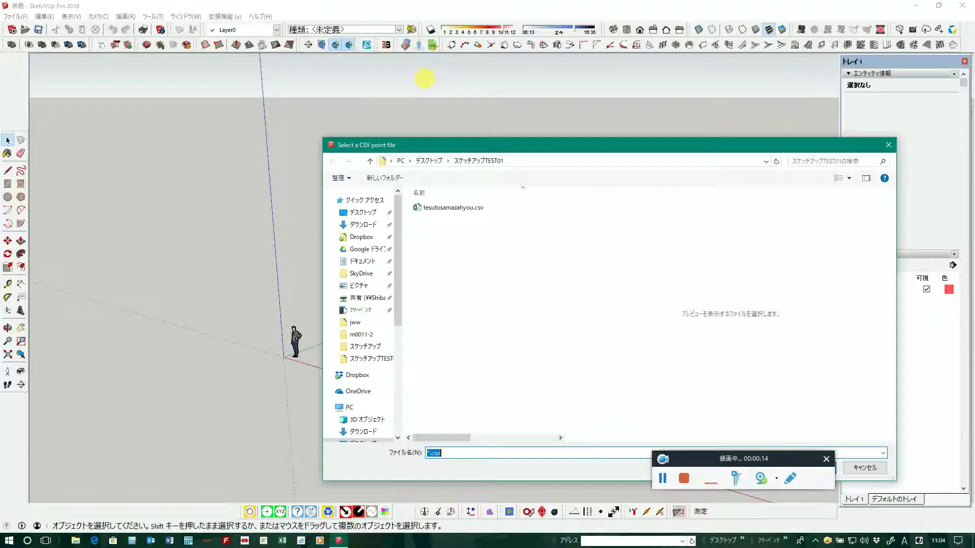
Pick tesutosamazahyou.csv from the desktop スケッチアップTEST01 folder and import it.
left_click(376, 213)
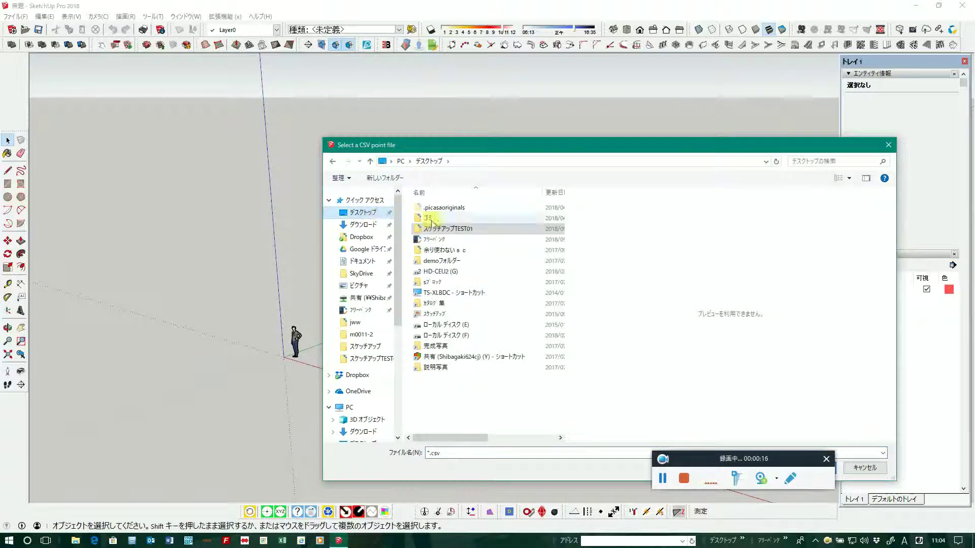
double_click(480, 228)
left_click(456, 208)
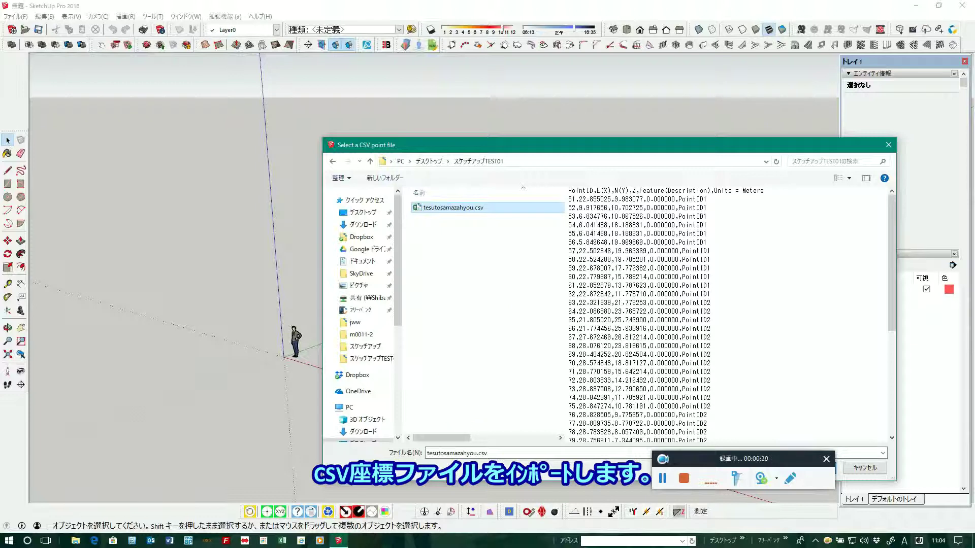
left_click_drag(716, 461, 846, 457)
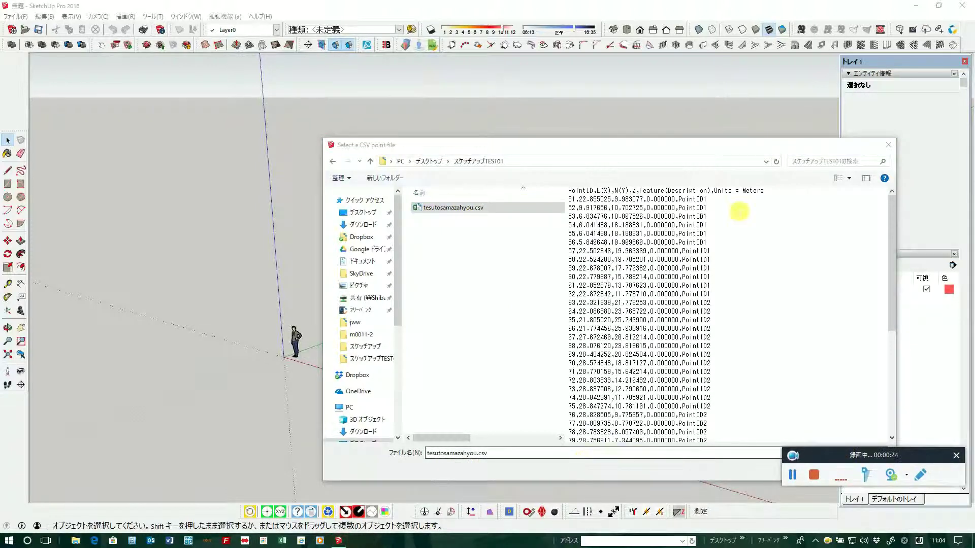
left_click_drag(637, 145, 487, 101)
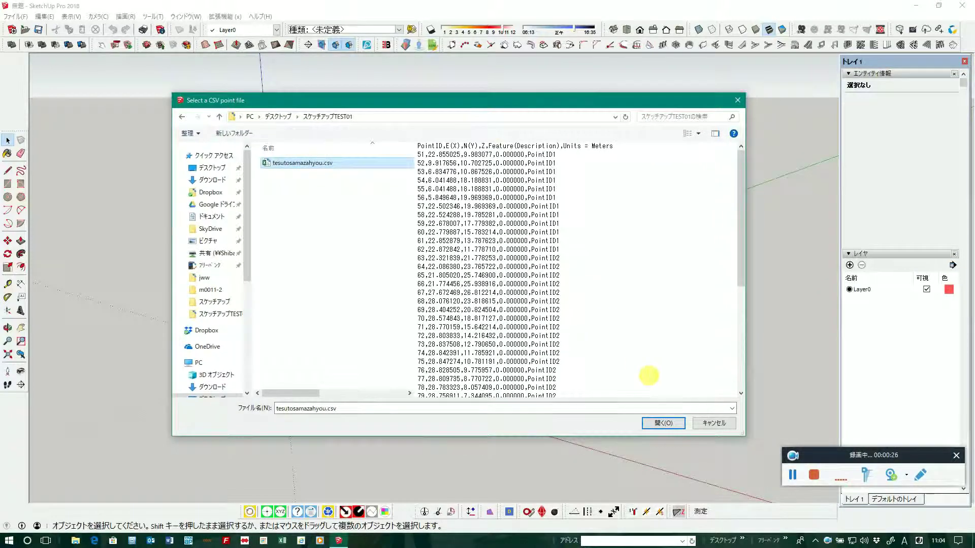
left_click(663, 424)
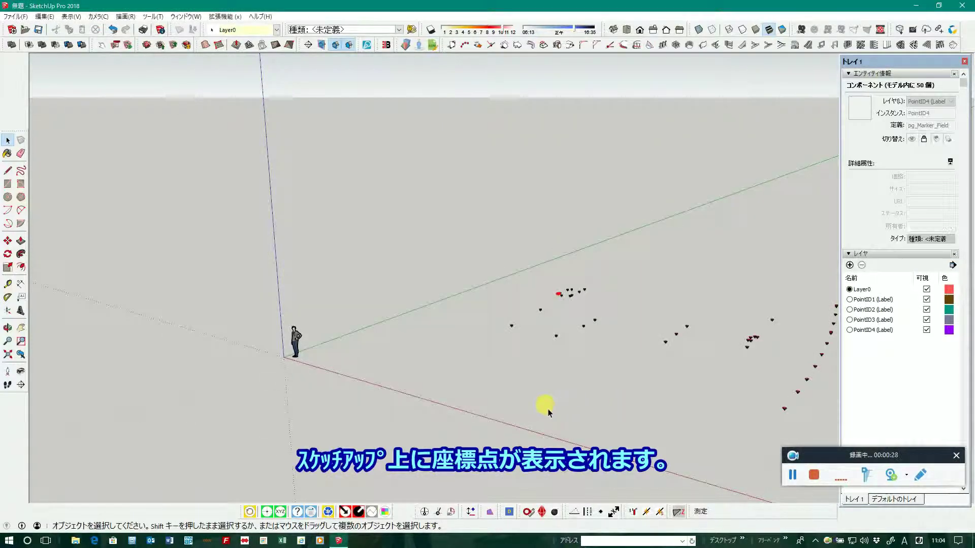
Create linework through the PointID3 points and then the PointID2 points.
scroll(338, 301, "down", 2)
scroll(337, 312, "down", 2)
mouse_move(337, 311)
middle_mouse_down()
mouse_move(713, 300)
mouse_move(398, 421)
middle_mouse_up()
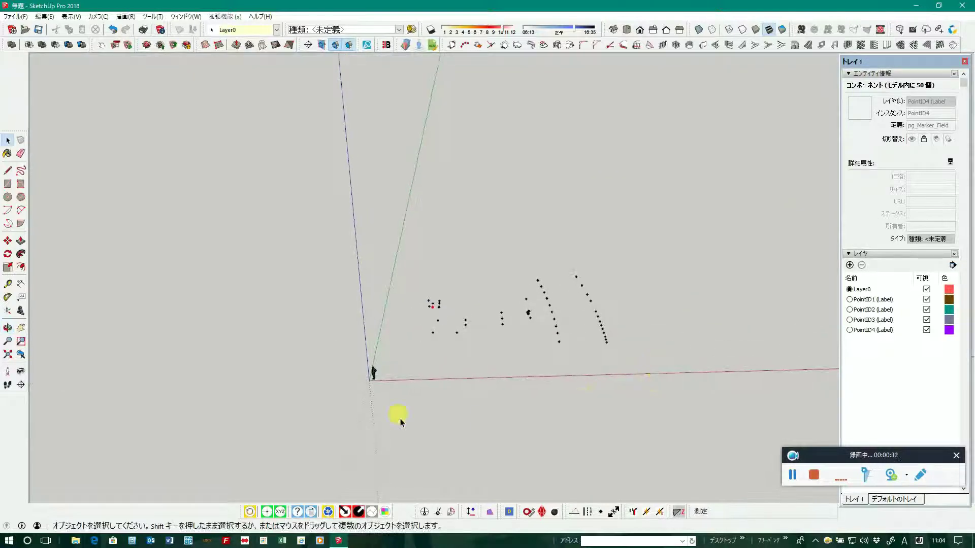
scroll(498, 337, "up", 2)
scroll(508, 338, "up", 2)
left_click(505, 308)
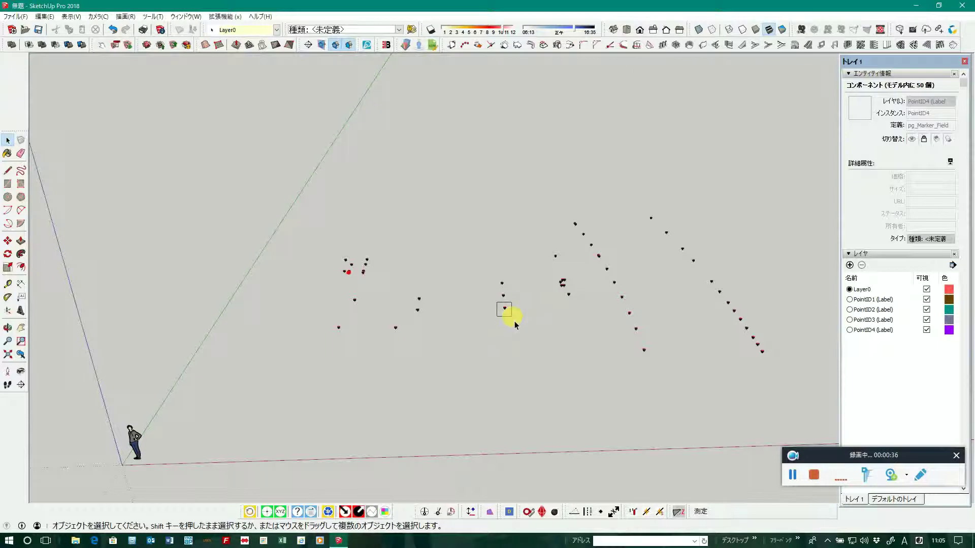
left_click(371, 512)
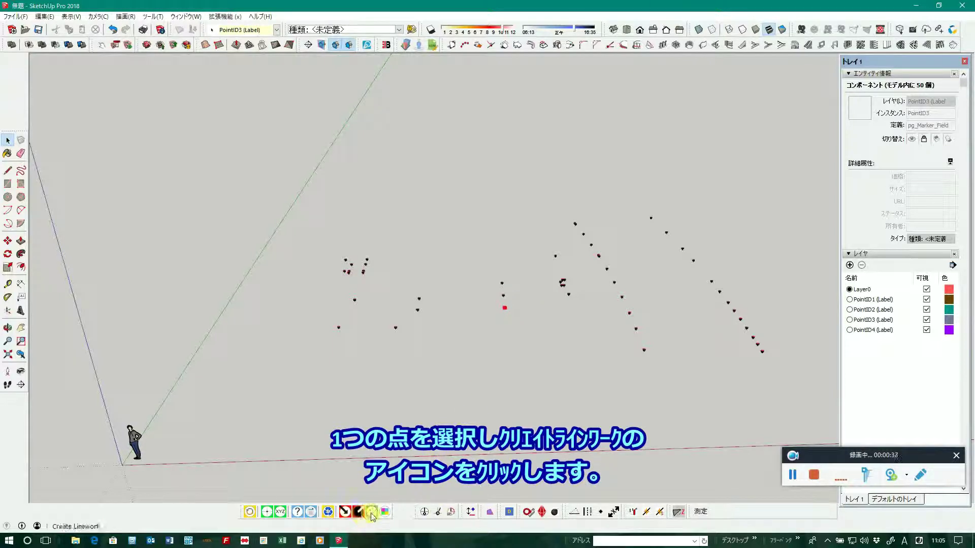
scroll(510, 337, "up", 1)
scroll(604, 337, "up", 1)
scroll(642, 369, "up", 1)
left_click(668, 362)
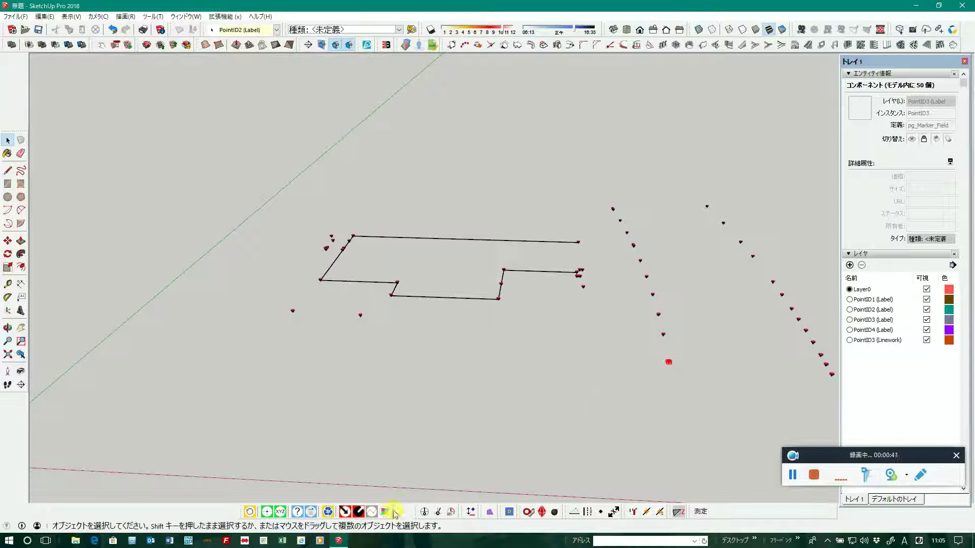
left_click(372, 515)
Create linework through the PointID4 and PointID1 points, then select the PointID4 linework group.
mouse_move(533, 385)
middle_mouse_down()
mouse_move(478, 510)
mouse_move(381, 483)
middle_mouse_up()
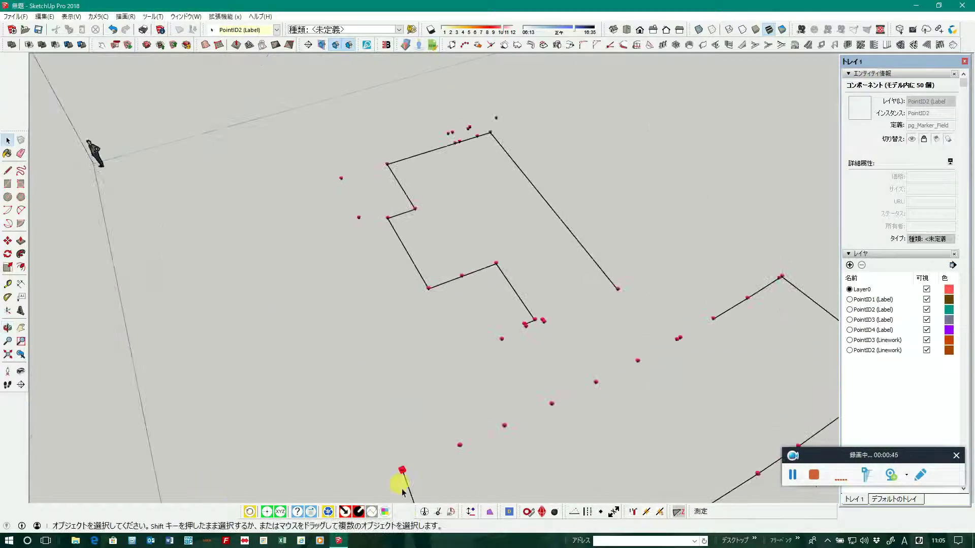
scroll(559, 325, "up", 2)
scroll(553, 317, "up", 2)
scroll(545, 322, "up", 2)
left_click_drag(420, 326, 465, 377)
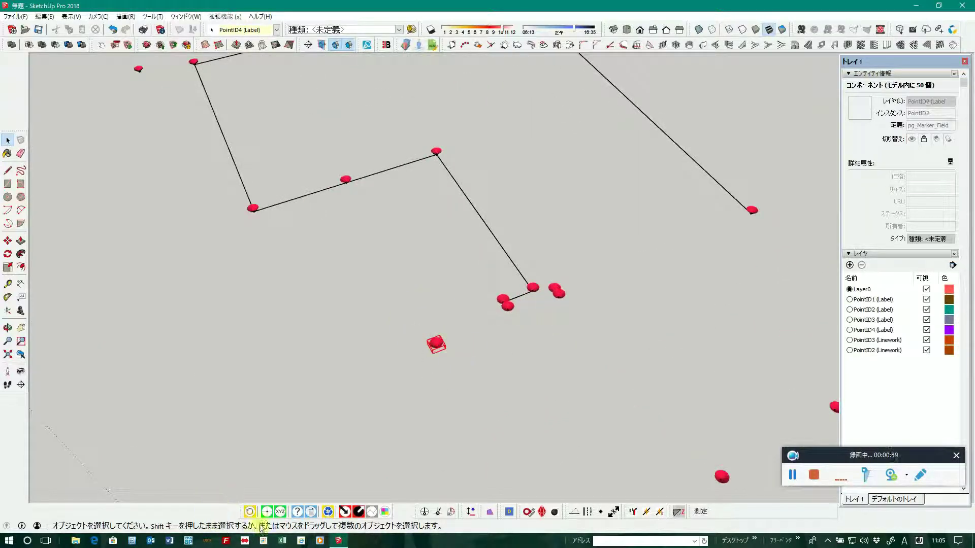
left_click(371, 511)
mouse_move(513, 450)
middle_mouse_down()
mouse_move(461, 405)
mouse_move(675, 452)
mouse_move(414, 463)
mouse_move(357, 450)
middle_mouse_up()
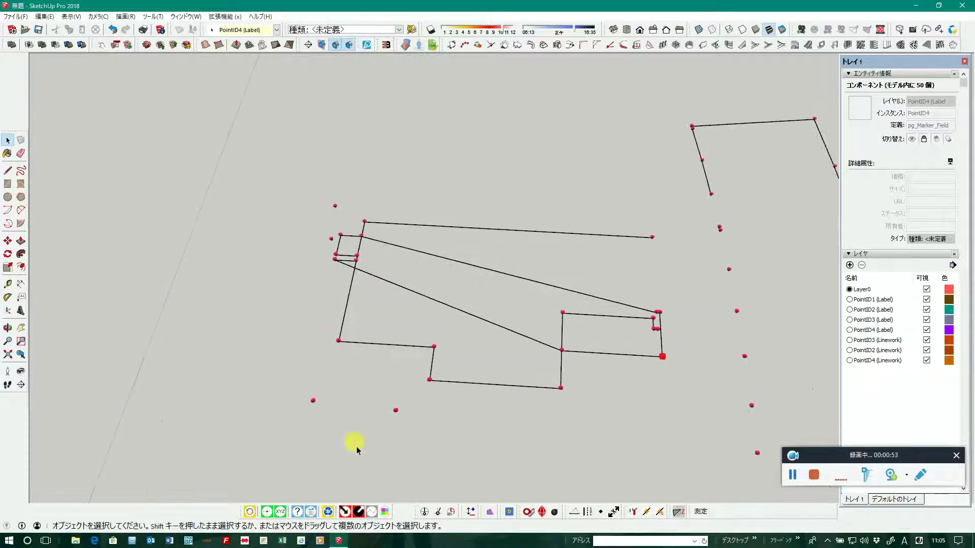
left_click(396, 411)
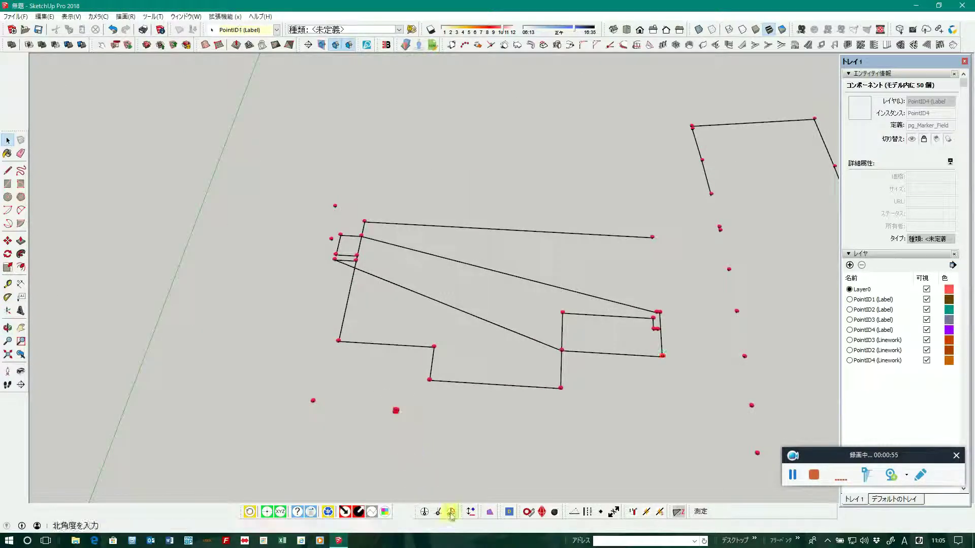
left_click(372, 511)
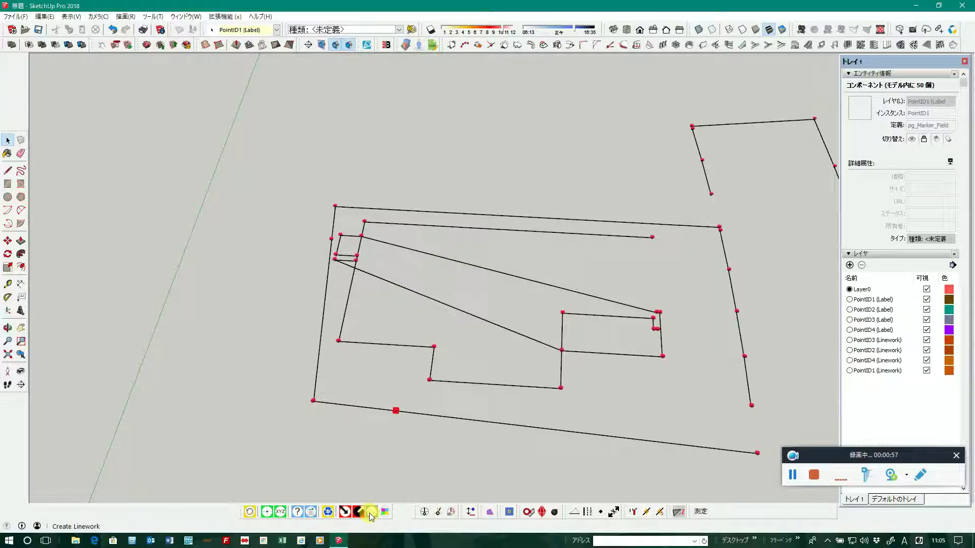
mouse_move(353, 483)
middle_mouse_down()
mouse_move(406, 471)
mouse_move(440, 486)
mouse_move(386, 386)
middle_mouse_up()
scroll(371, 366, "up", 2)
scroll(406, 337, "up", 2)
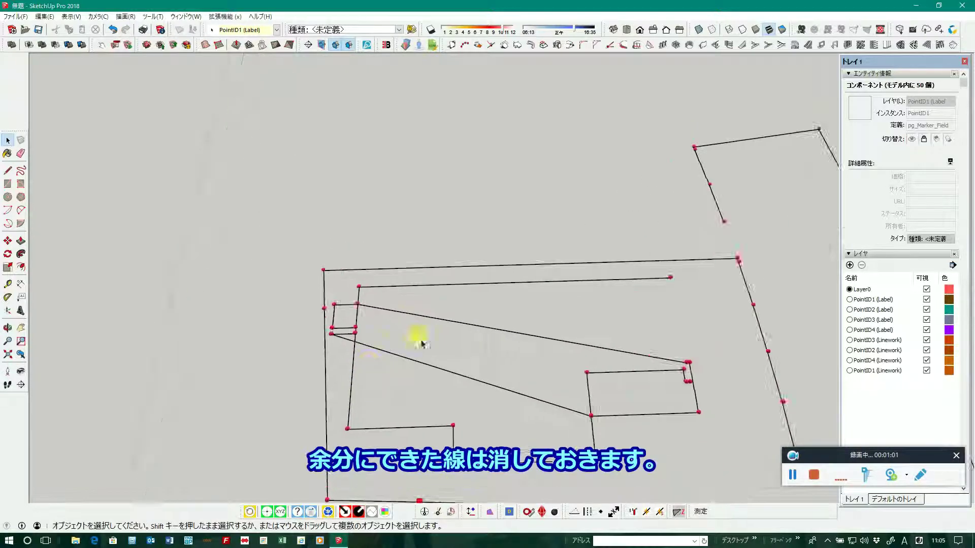
left_click(415, 319)
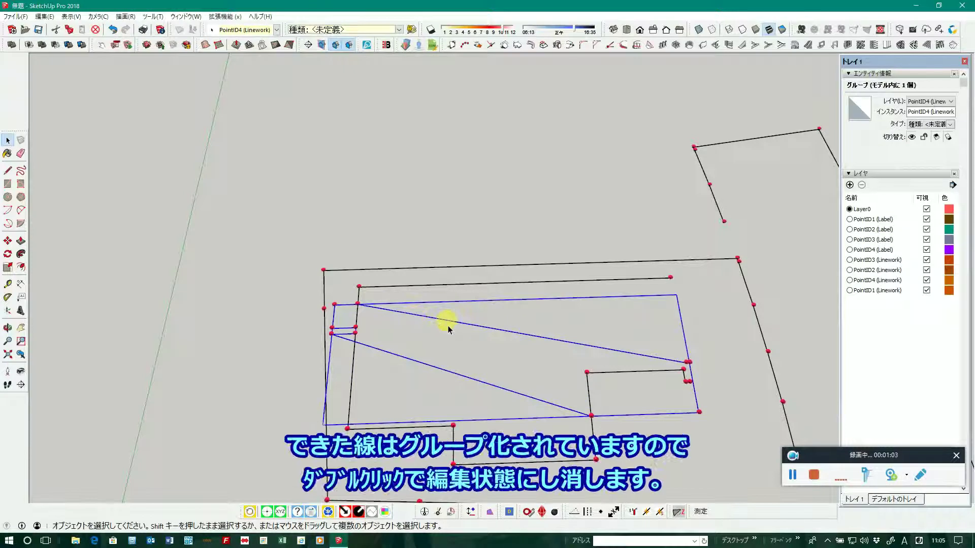
Delete the stray diagonal edge inside the PointID4 linework group.
double_click(449, 325)
left_click(449, 325)
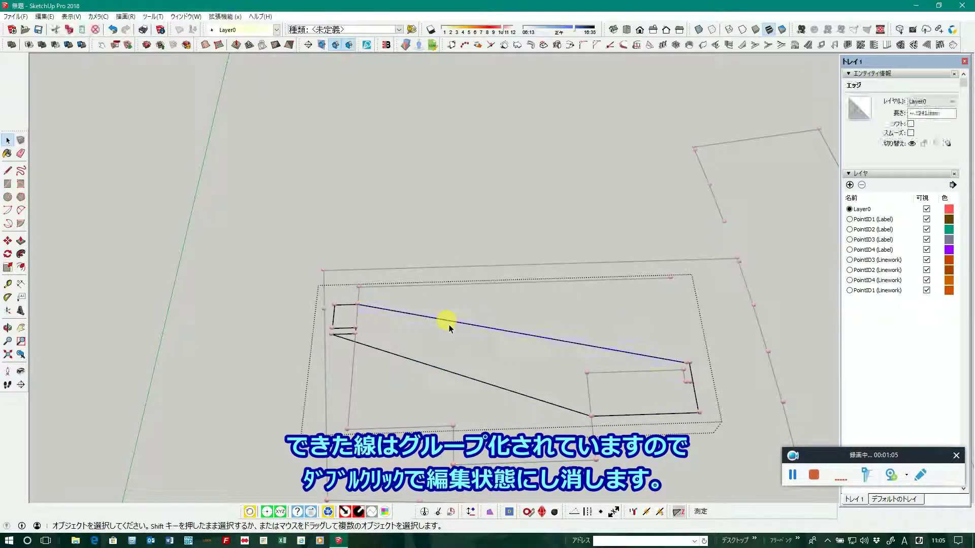
key("Delete")
key("Delete")
Zoom in on the unconnected gap and select the edge beside it.
middle_click_drag(761, 413, 557, 479)
scroll(548, 381, "up", 3)
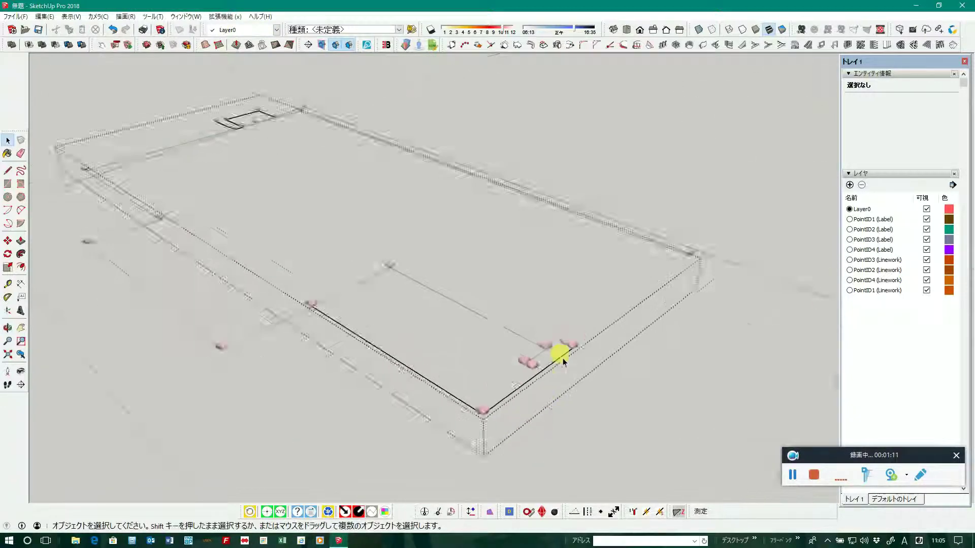
scroll(561, 352, "up", 3)
scroll(576, 364, "up", 2)
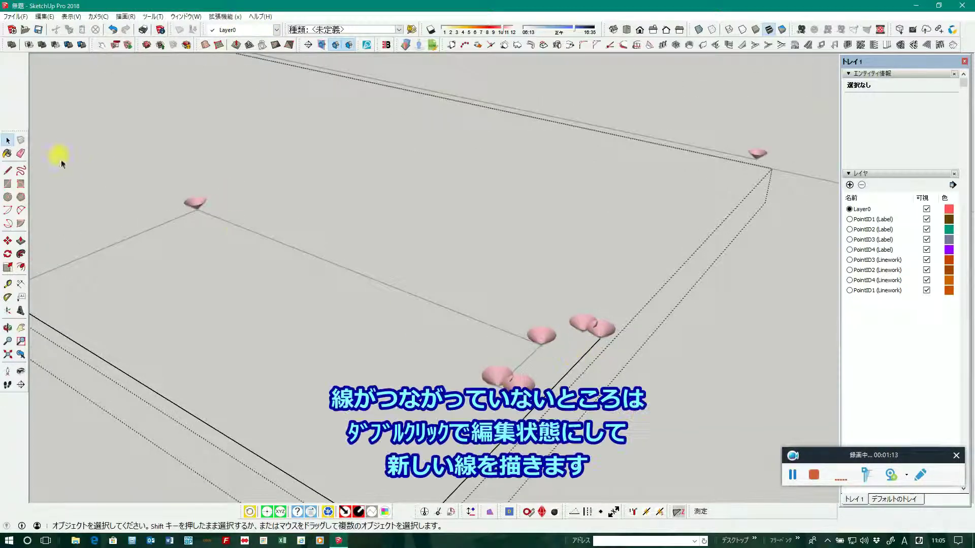
left_click(6, 173)
scroll(604, 335, "up", 2)
key("space")
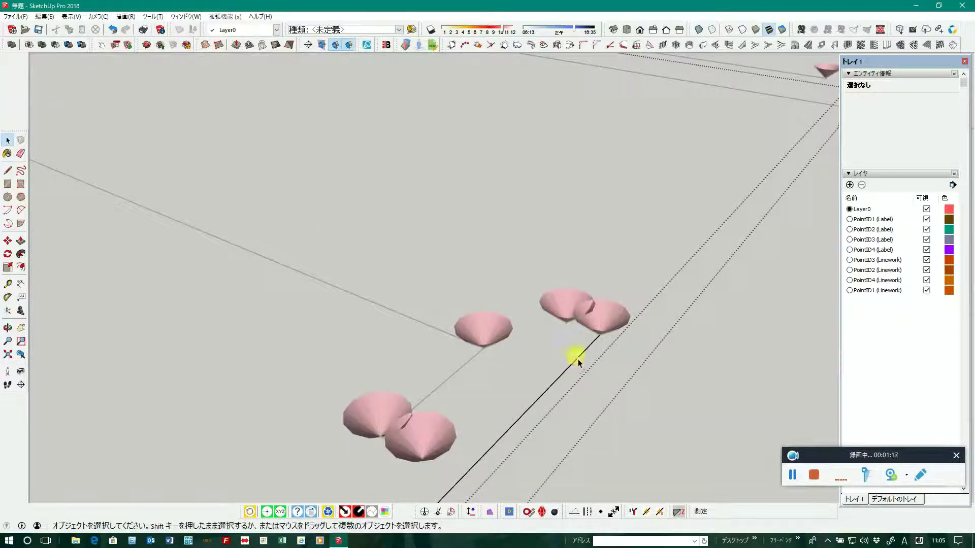
left_click(583, 361)
Draw a line from the loose edge endpoint to the nearest cone vertex.
left_click(7, 171)
left_click(599, 336)
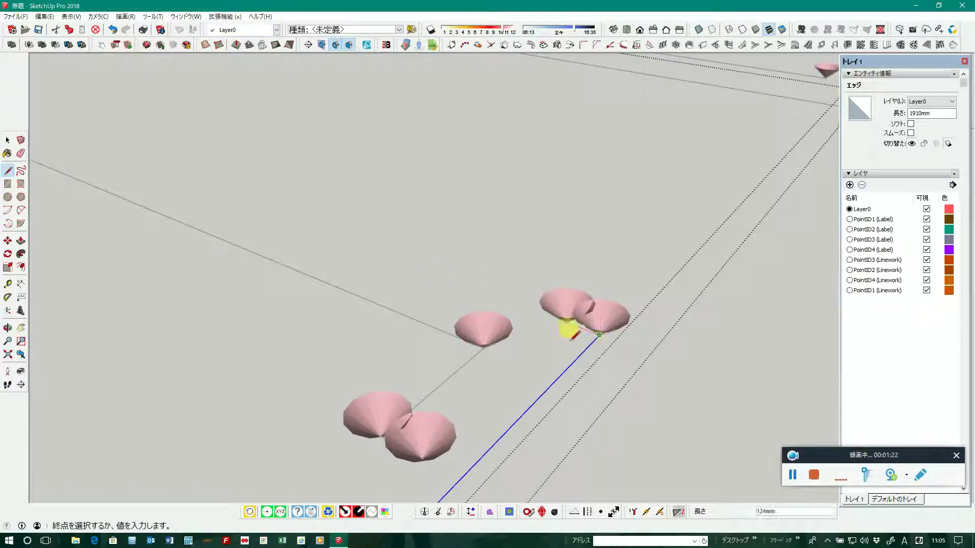
scroll(571, 334, "up", 3)
scroll(572, 330, "up", 1)
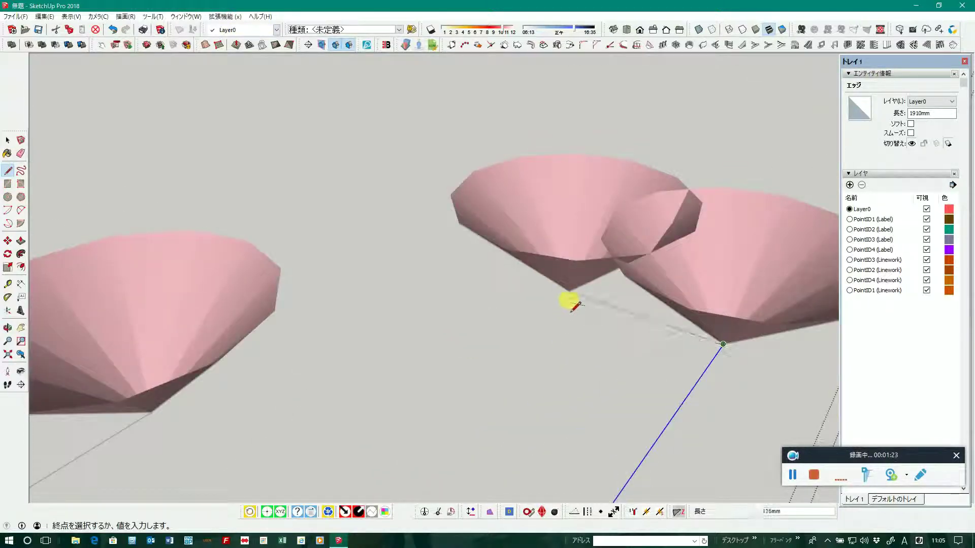
scroll(645, 223, "down", 2)
scroll(646, 222, "down", 2)
scroll(653, 223, "down", 1)
scroll(653, 224, "down", 1)
scroll(601, 282, "up", 3)
scroll(564, 286, "up", 1)
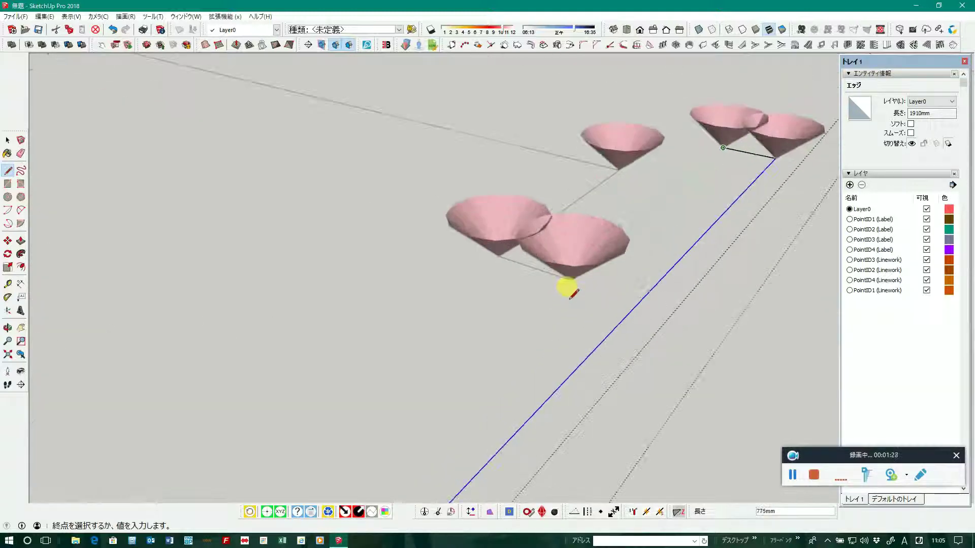
scroll(569, 280, "up", 3)
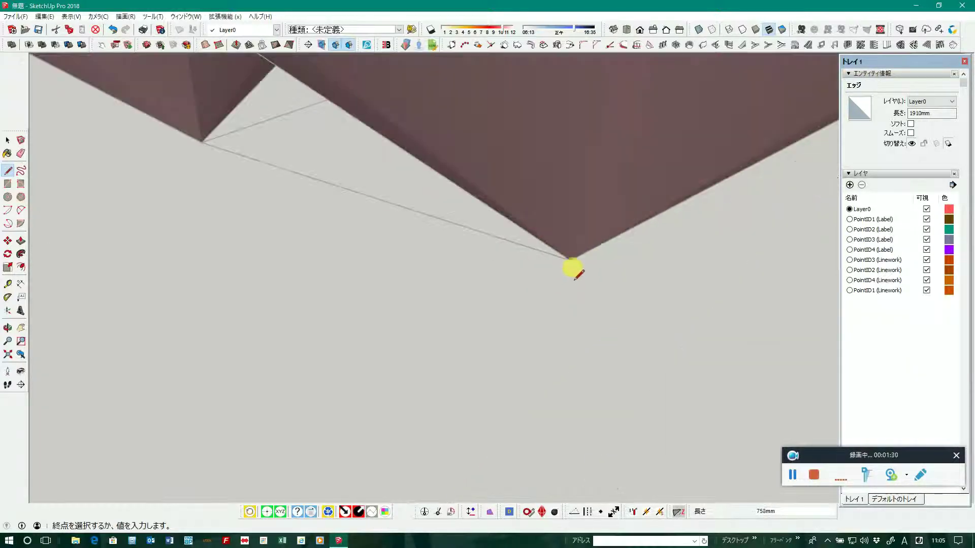
left_click(571, 260)
Continue the line to the top cone apex and close it at the left cone, forming a face.
scroll(609, 269, "down", 3)
scroll(558, 249, "down", 1)
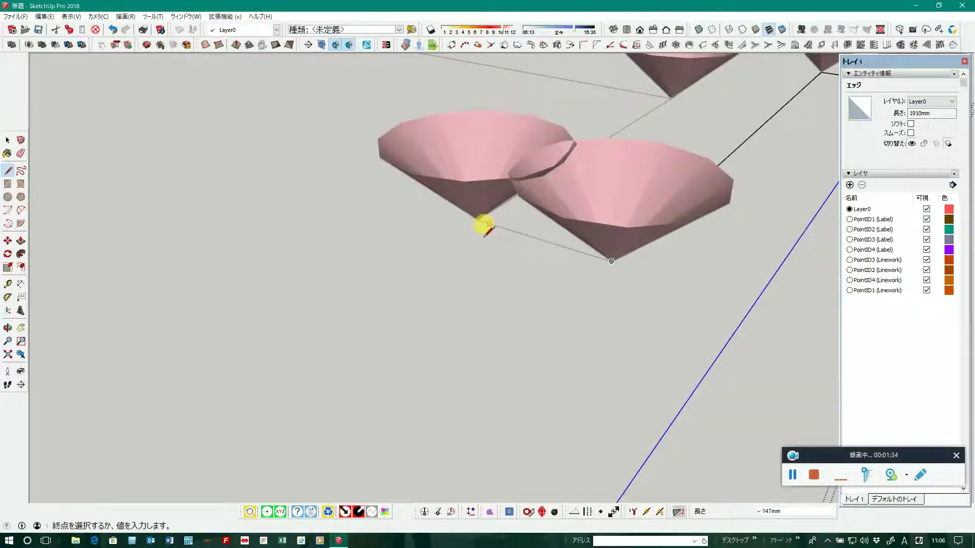
left_click(670, 98)
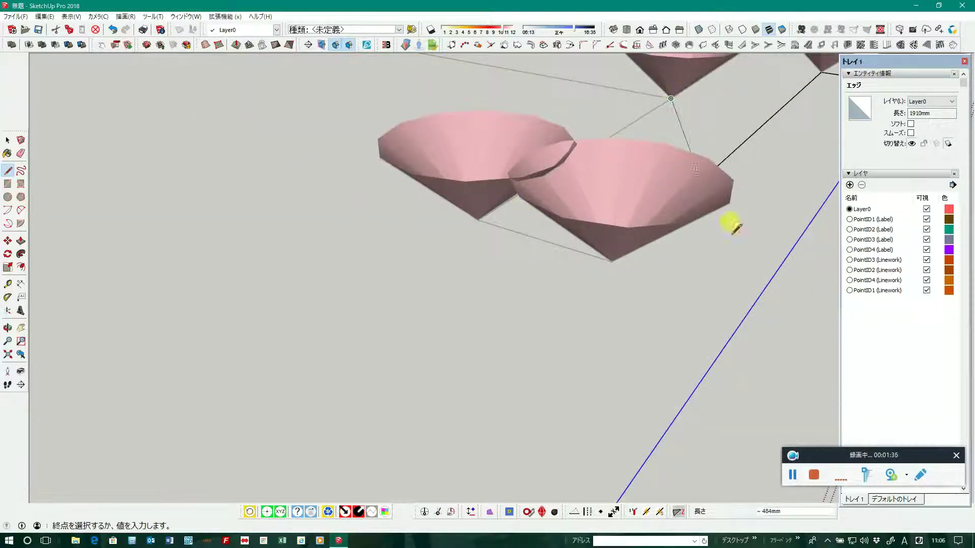
scroll(746, 285, "down", 1)
scroll(757, 324, "down", 3)
scroll(765, 338, "down", 2)
scroll(325, 162, "up", 5)
scroll(314, 143, "down", 3)
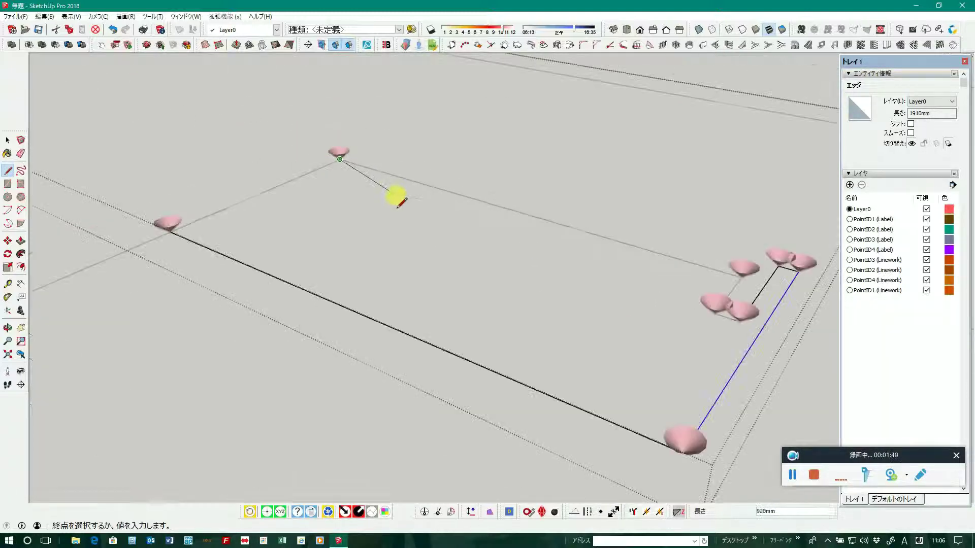
scroll(264, 218, "down", 1)
scroll(231, 229, "up", 3)
left_click(229, 225)
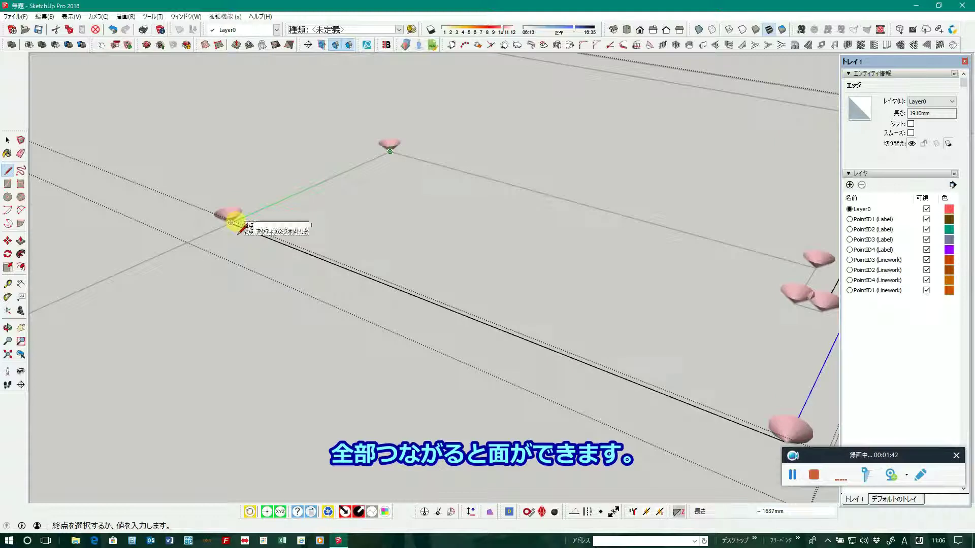
mouse_move(228, 227)
middle_mouse_down()
mouse_move(490, 282)
mouse_move(462, 289)
mouse_move(496, 388)
middle_mouse_up()
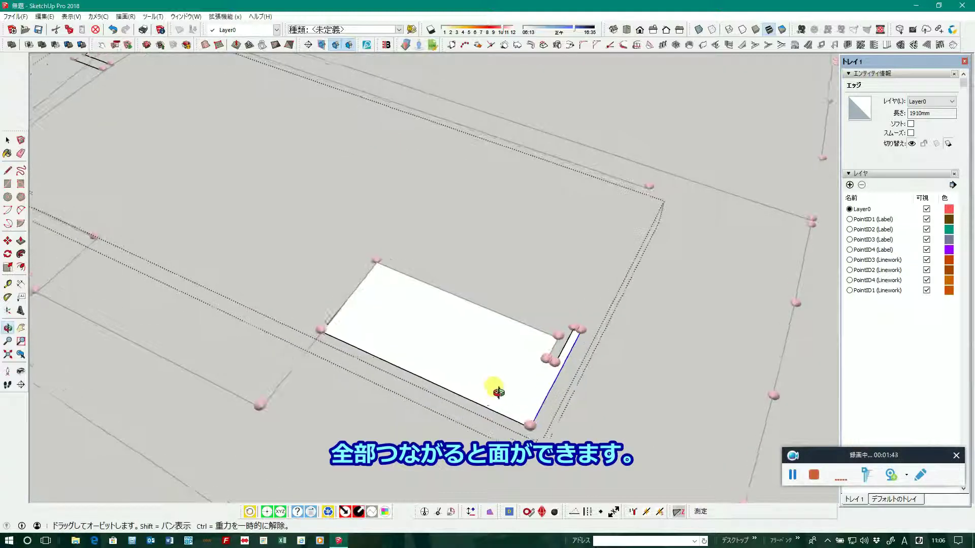
Orbit to a top-down view of the narrow strip between the survey cones.
scroll(664, 392, "down", 3)
middle_click_drag(88, 230, 69, 211)
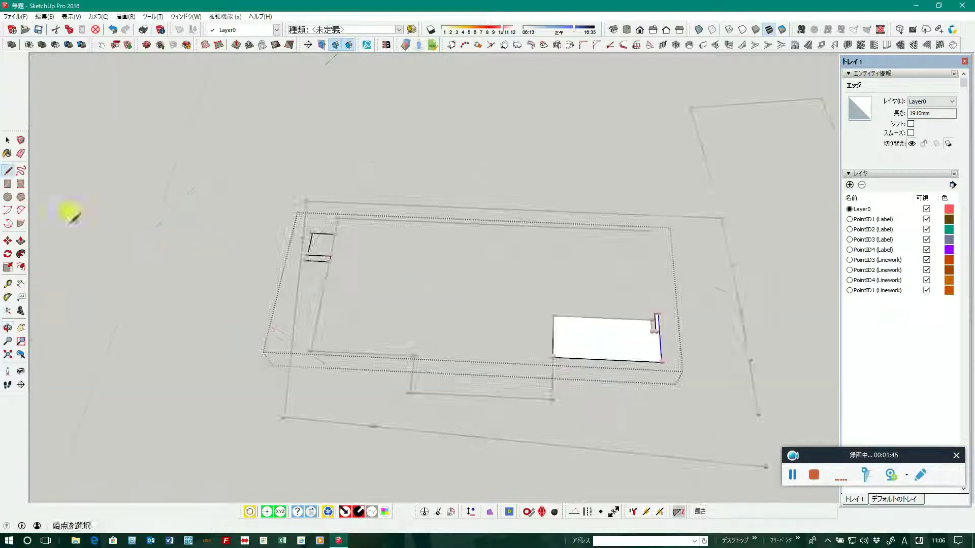
middle_click_drag(252, 274, 488, 274)
mouse_move(332, 356)
middle_mouse_down()
mouse_move(327, 391)
mouse_move(382, 183)
mouse_move(435, 165)
mouse_move(350, 264)
middle_mouse_up()
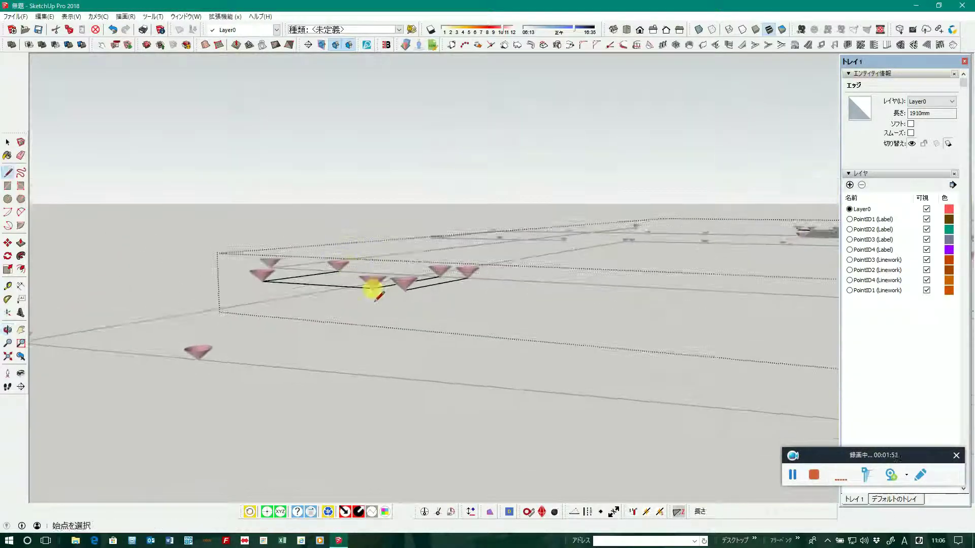
middle_click_drag(406, 294, 407, 366)
scroll(463, 289, "up", 2)
scroll(463, 289, "up", 3)
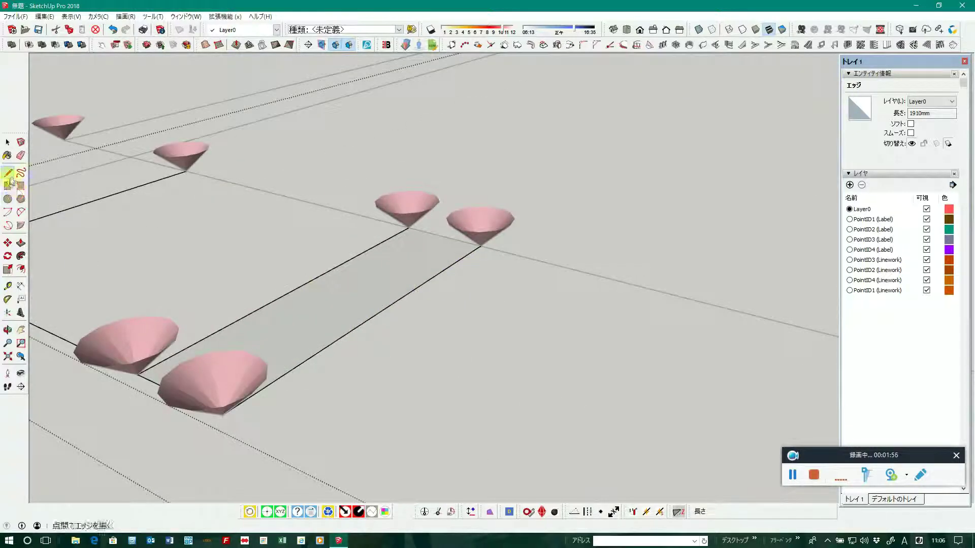
Add the missing edge across the strip with the Line tool, then select the new strip face.
left_click(9, 174)
scroll(403, 236, "up", 2)
scroll(410, 226, "up", 1)
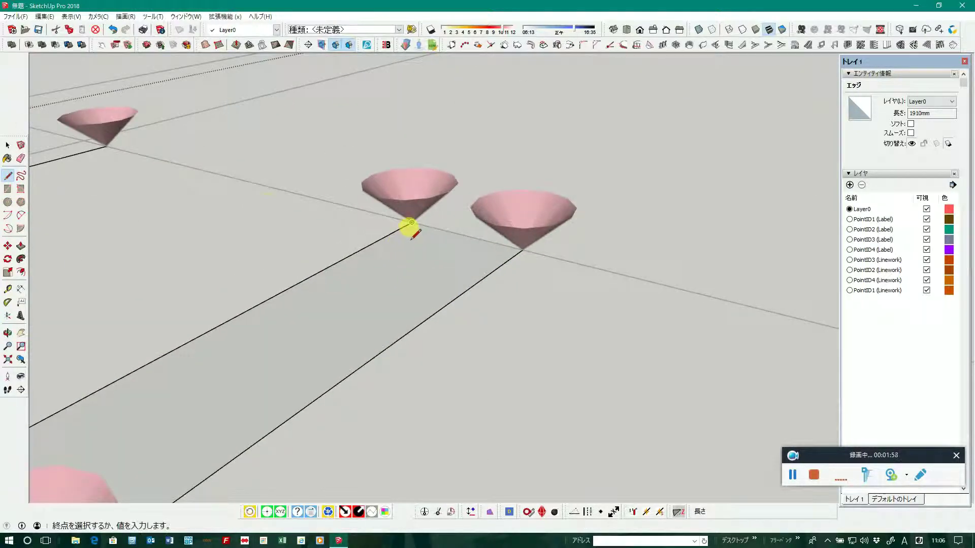
scroll(104, 148, "down", 2)
scroll(407, 213, "down", 3)
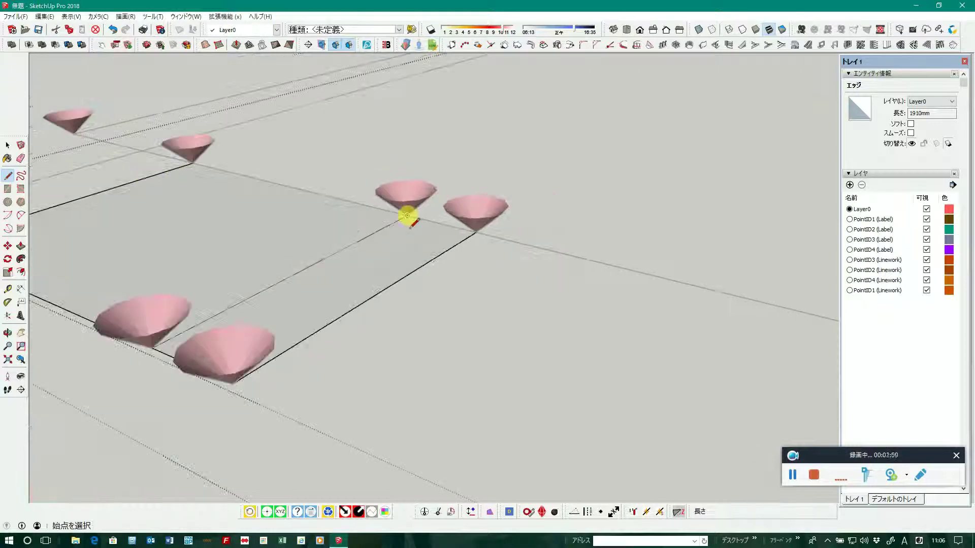
scroll(407, 234, "down", 2)
mouse_move(407, 239)
middle_mouse_down()
mouse_move(390, 305)
mouse_move(390, 284)
middle_mouse_up()
left_click(7, 146)
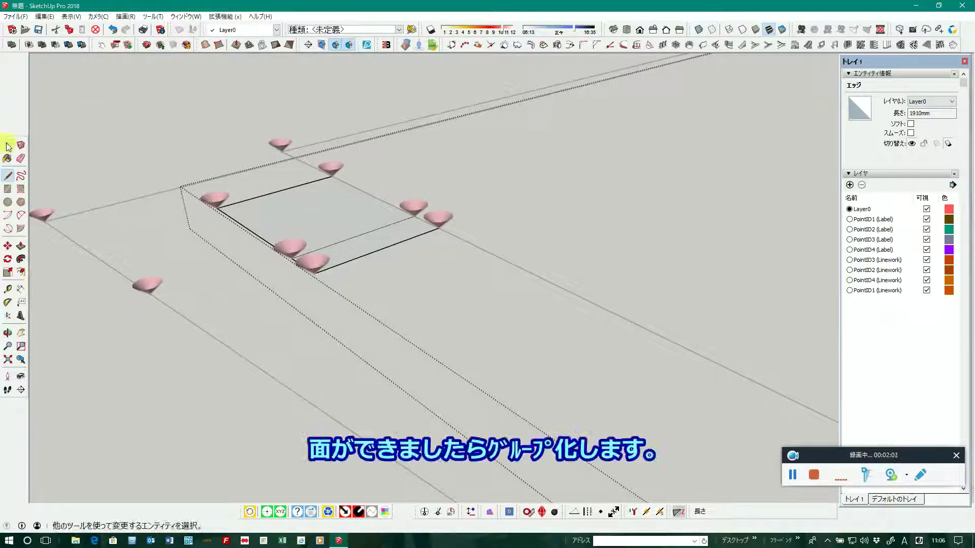
left_click(326, 223)
Group the strip face together with its edges.
double_click(329, 227)
right_click(328, 226)
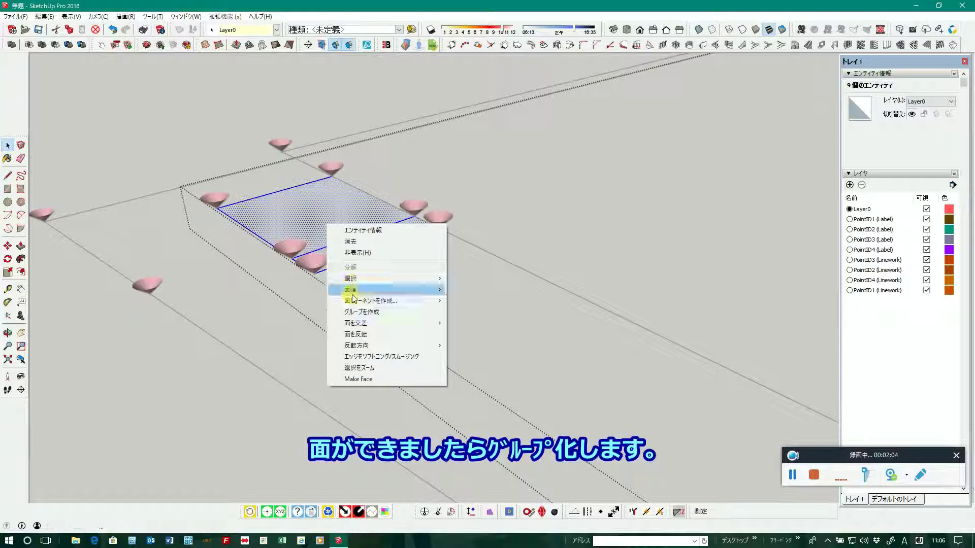
left_click(355, 313)
scroll(270, 239, "down", 3)
mouse_move(272, 246)
middle_mouse_down()
mouse_move(625, 374)
mouse_move(430, 460)
middle_mouse_up()
key("space")
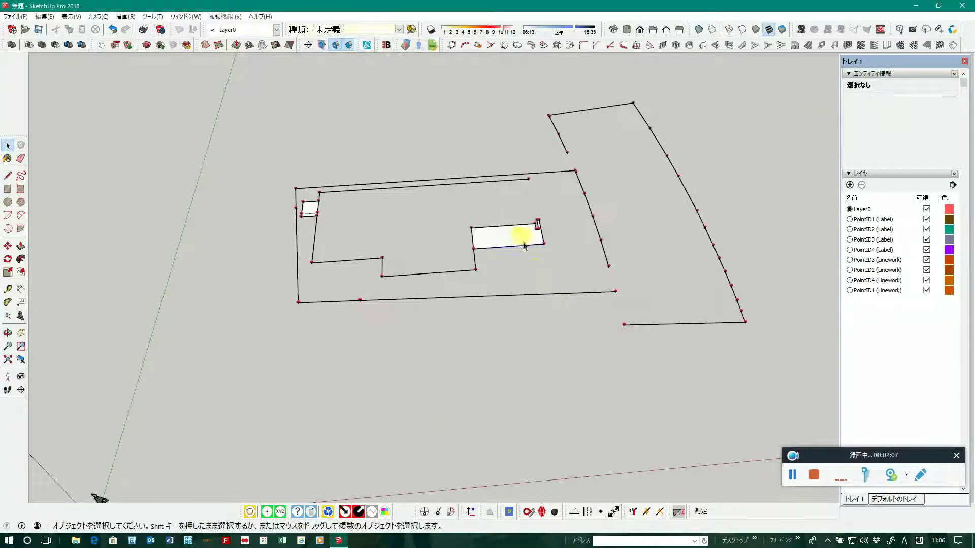
Group the white rectangular face and its edges inside the linework group.
double_click(507, 241)
double_click(508, 245)
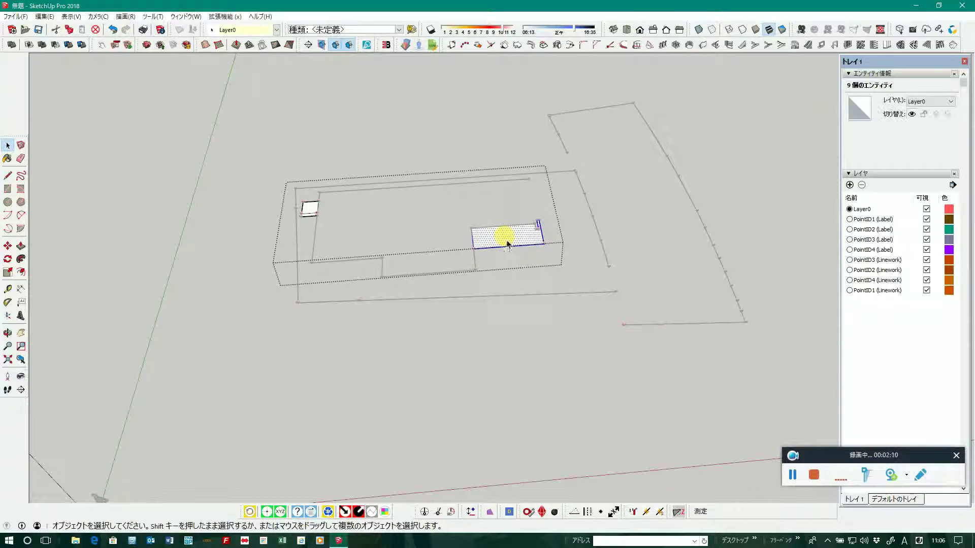
right_click(506, 237)
left_click(529, 323)
left_click(430, 305)
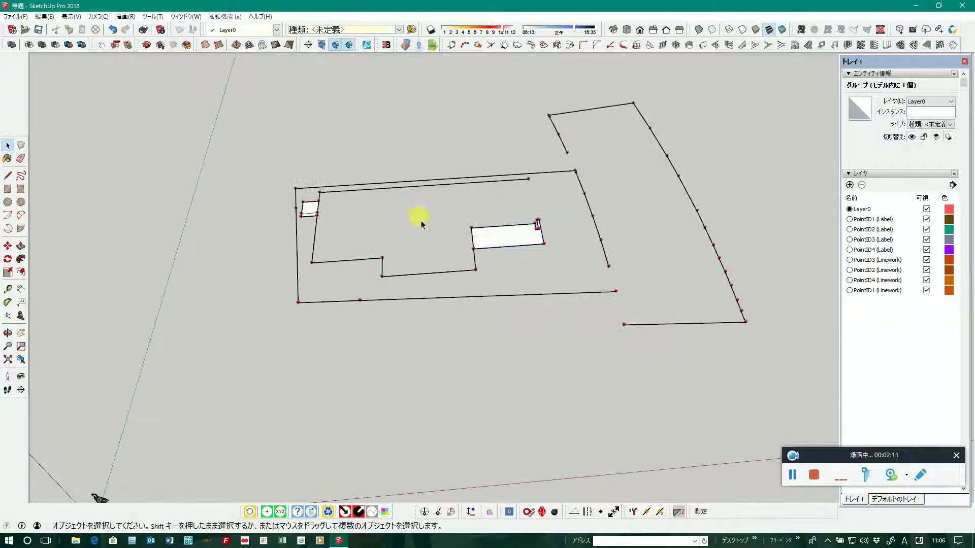
scroll(454, 225, "up", 3)
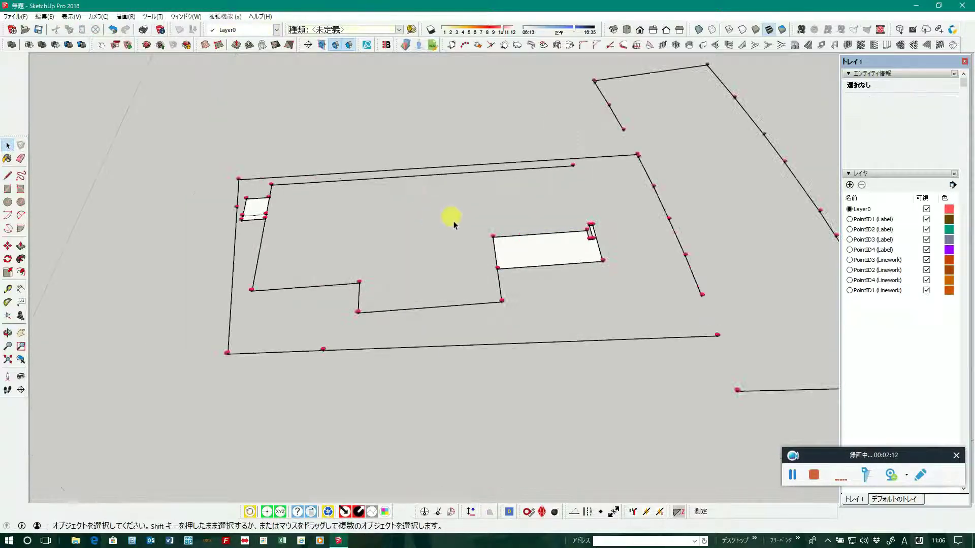
Inside the PointID3 linework group, draw the last edge to close the notched outline into a face.
double_click(426, 184)
mouse_move(521, 248)
middle_mouse_down()
mouse_move(220, 278)
mouse_move(104, 248)
middle_mouse_up()
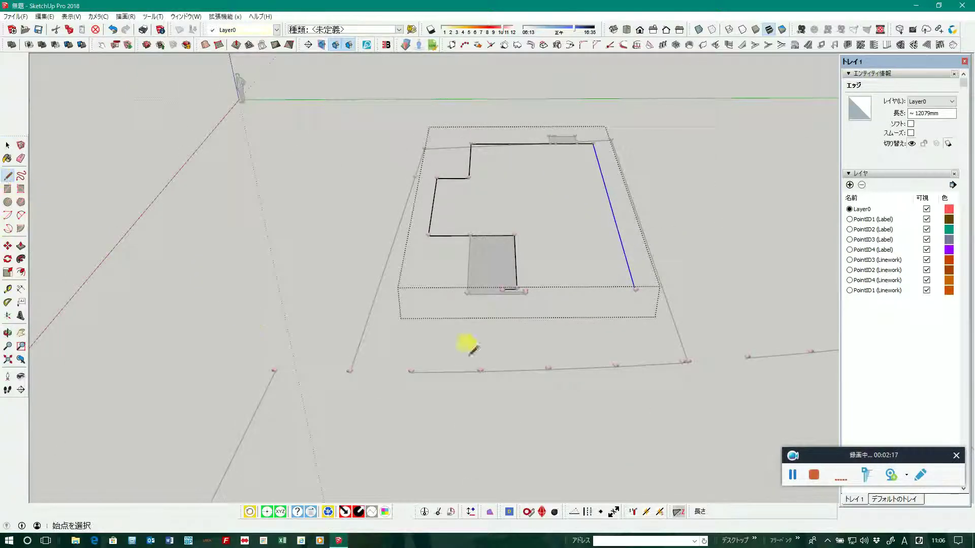
scroll(472, 348, "up", 2)
scroll(522, 298, "up", 2)
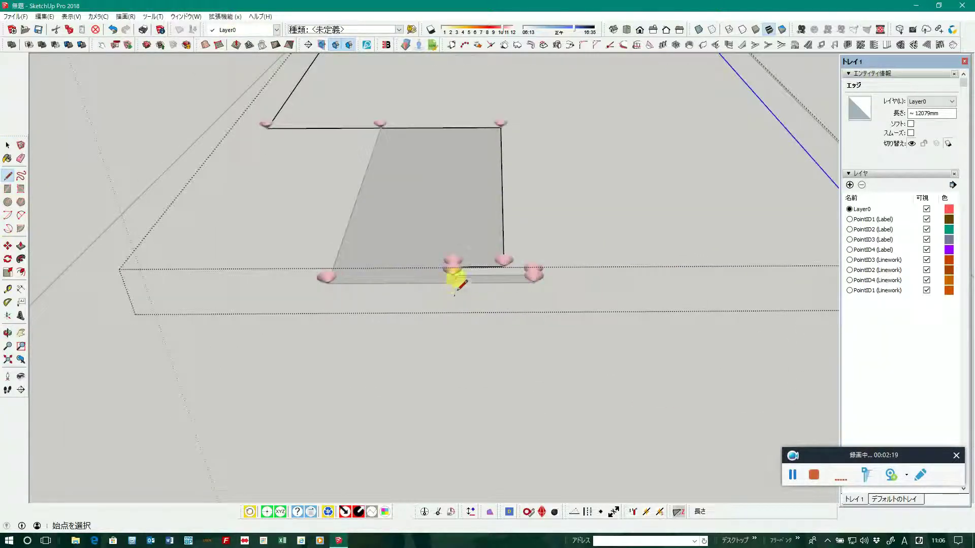
left_click(453, 277)
scroll(282, 350, "down", 2)
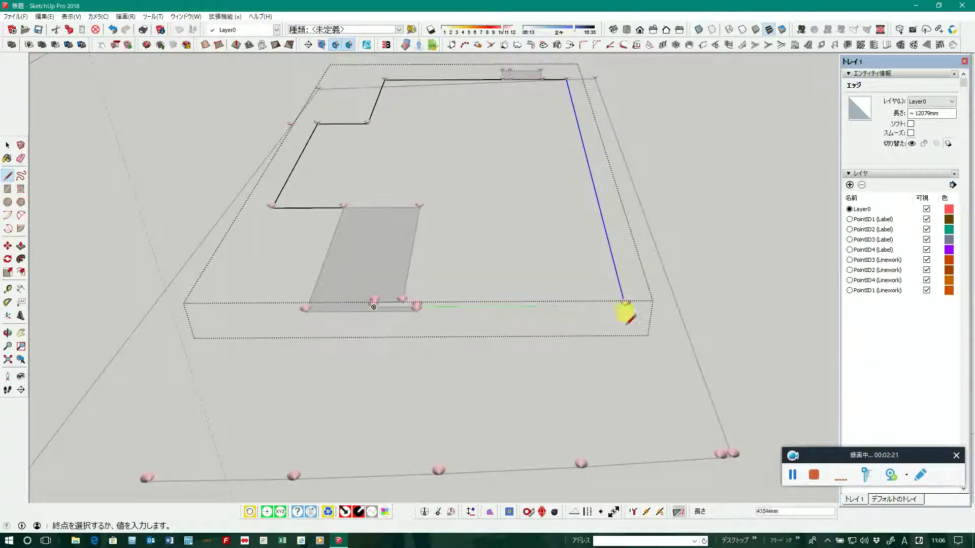
scroll(623, 325, "up", 3)
scroll(630, 300, "up", 2)
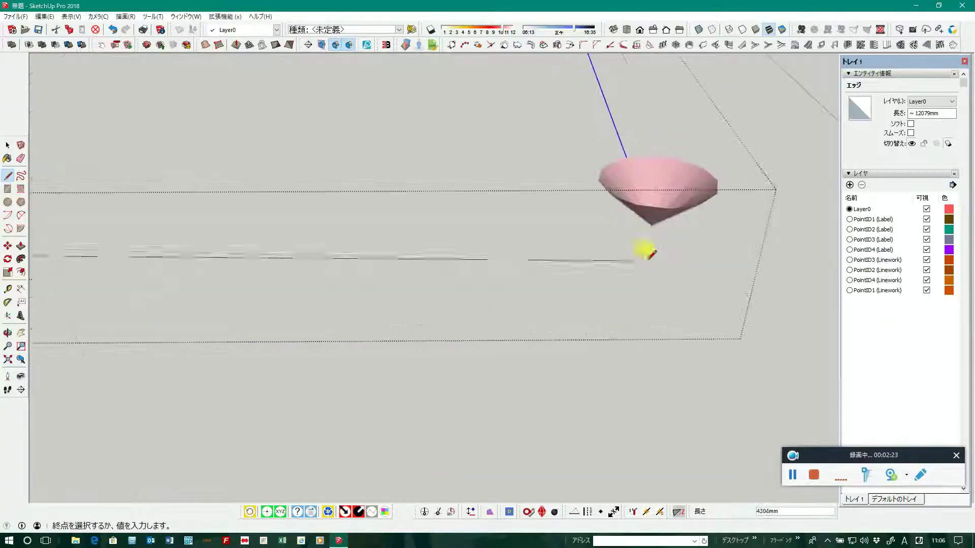
left_click(651, 227)
scroll(655, 234, "down", 2)
scroll(683, 305, "down", 2)
scroll(559, 355, "down", 3)
mouse_move(466, 373)
middle_mouse_down()
mouse_move(391, 374)
mouse_move(759, 409)
mouse_move(126, 242)
middle_mouse_up()
Group the new face with its edges using グループを作成 (Make Group).
left_click(7, 146)
double_click(386, 297)
right_click(390, 286)
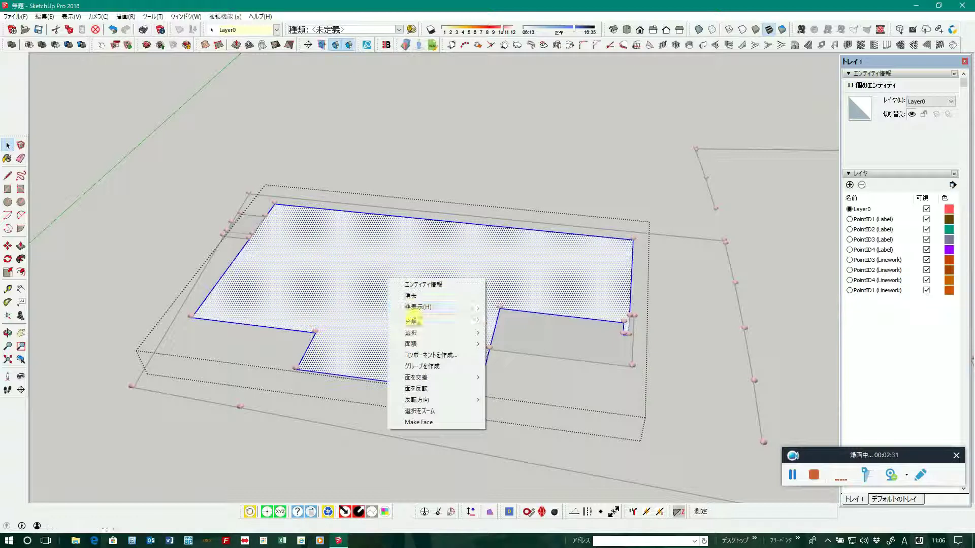
left_click(408, 365)
scroll(329, 294, "down", 2)
scroll(329, 293, "down", 1)
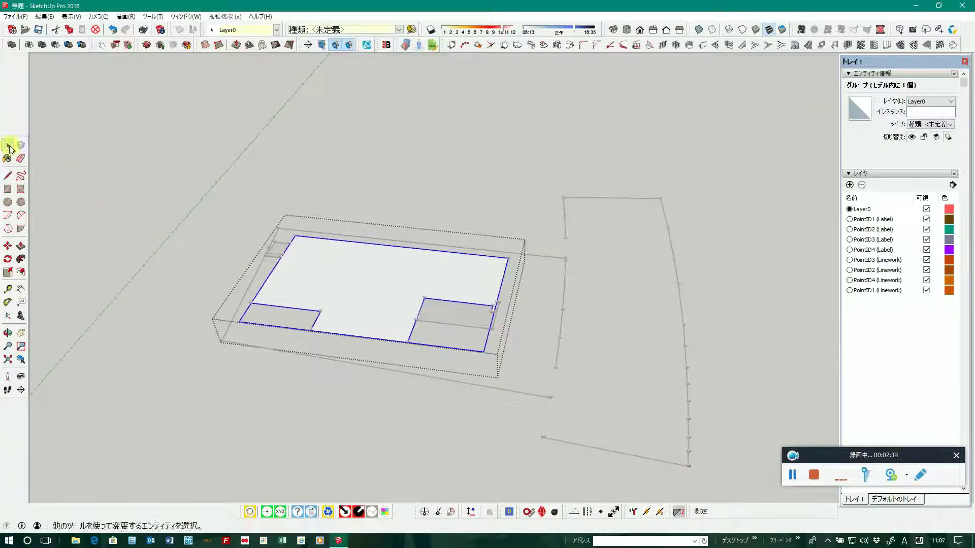
middle_click_drag(341, 180, 462, 266)
Clear the selection and select the right-hand linework group.
left_click(538, 330)
middle_click_drag(570, 352, 581, 330)
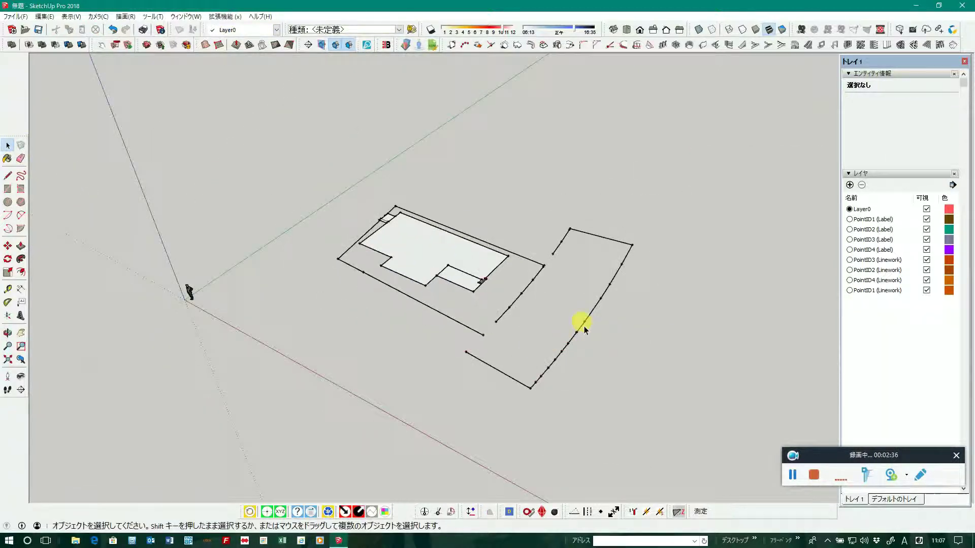
left_click(594, 320)
Inside the right-hand linework group, draw Line segments to the first two survey markers.
double_click(591, 319)
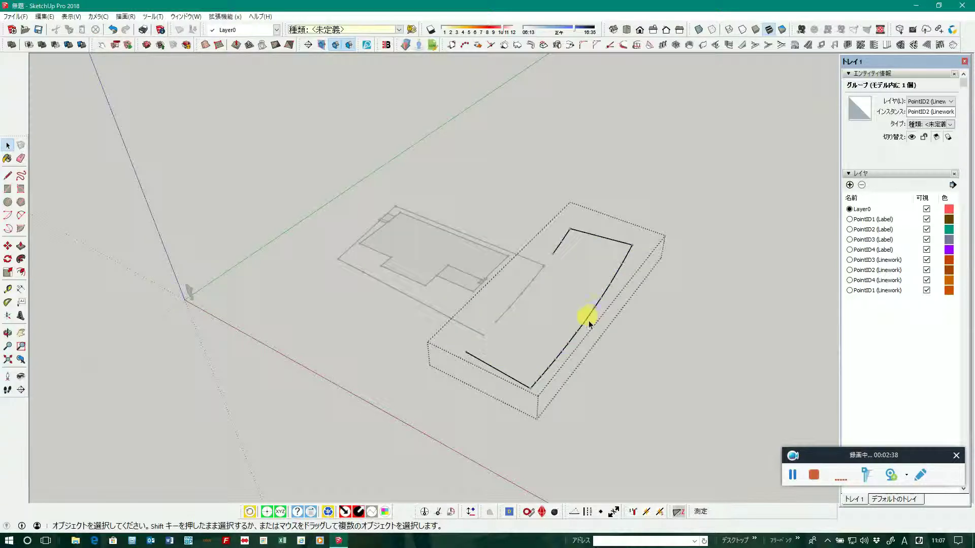
middle_click_drag(515, 361, 313, 323)
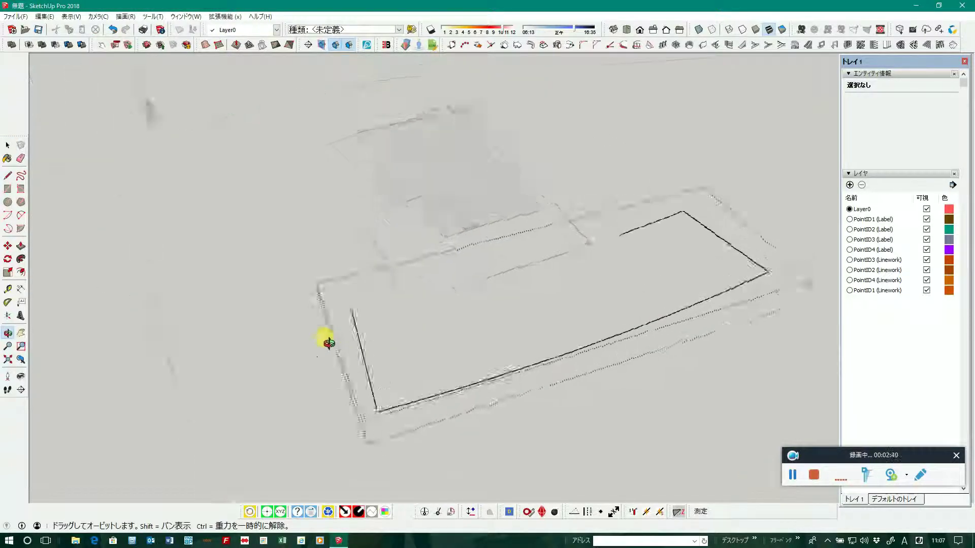
left_click(6, 178)
scroll(348, 293, "up", 3)
scroll(327, 283, "up", 3)
scroll(274, 269, "up", 3)
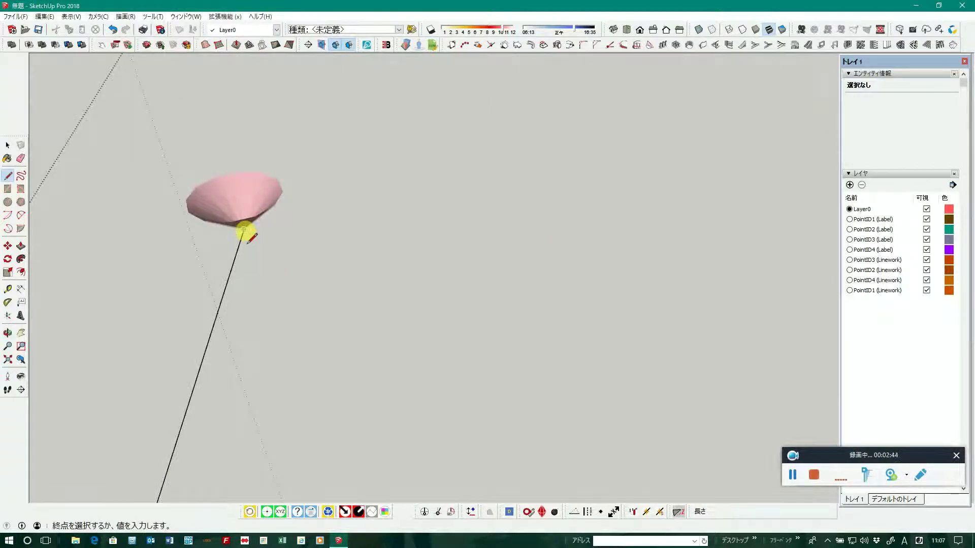
scroll(244, 231, "down", 3)
scroll(211, 265, "down", 2)
scroll(283, 266, "up", 2)
scroll(383, 254, "up", 3)
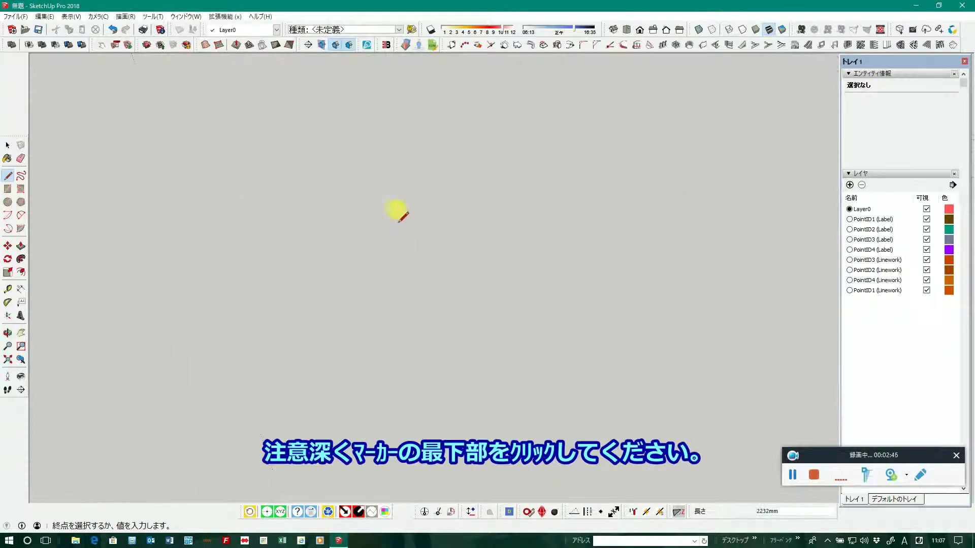
scroll(396, 209, "down", 2)
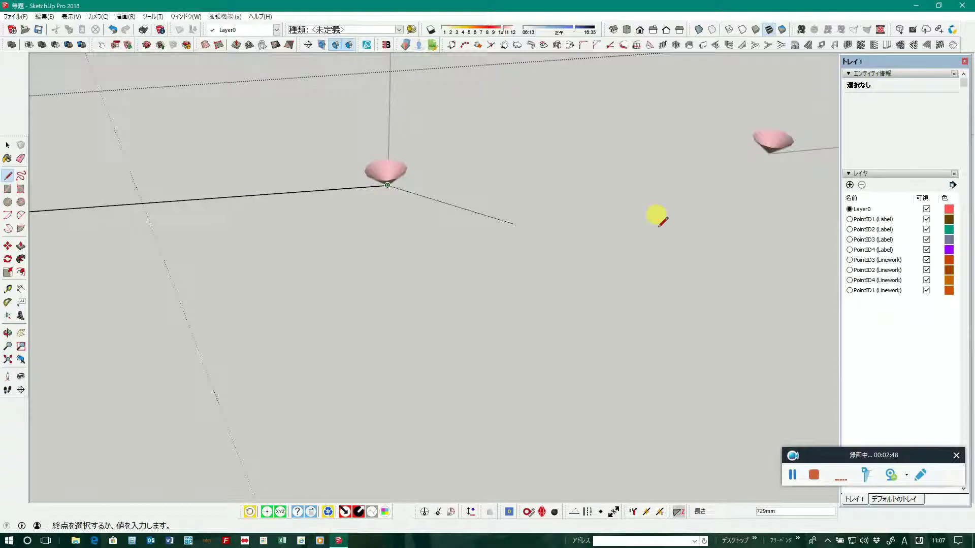
scroll(295, 260, "down", 2)
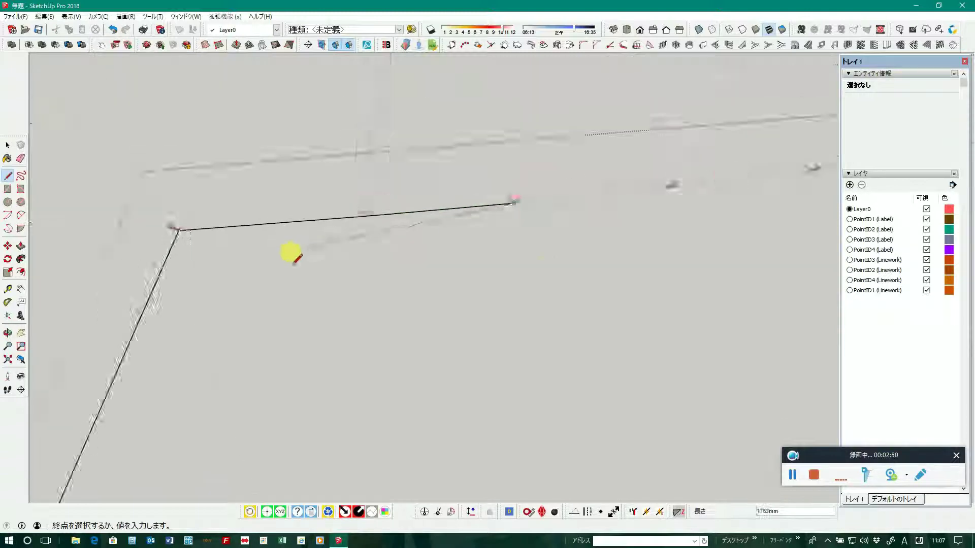
scroll(562, 189, "up", 2)
scroll(538, 206, "up", 2)
scroll(556, 184, "up", 2)
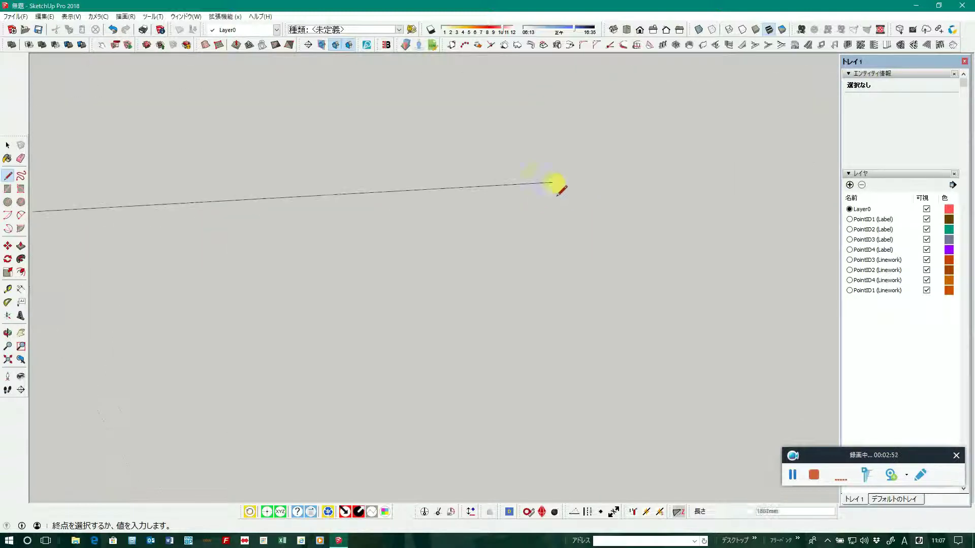
scroll(603, 135, "up", 2)
scroll(559, 163, "down", 3)
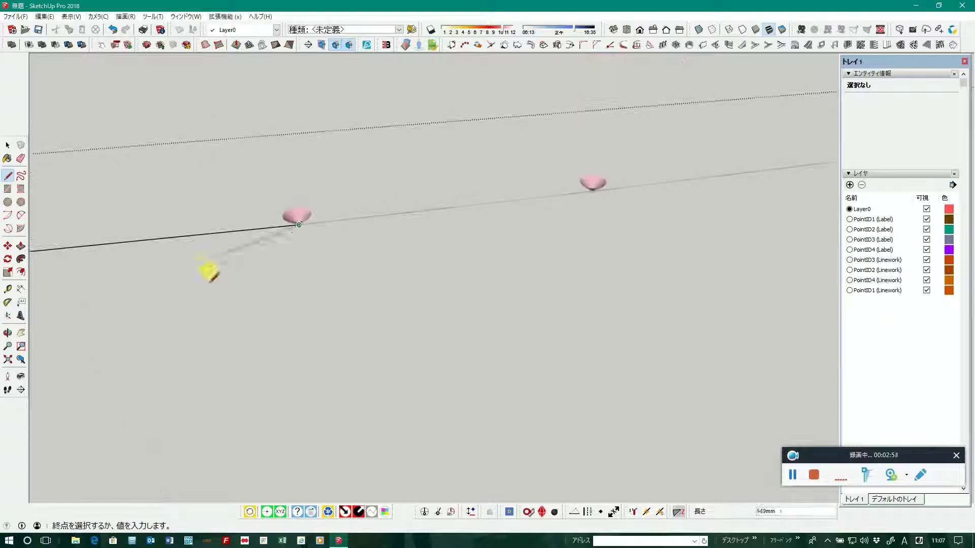
scroll(586, 209, "up", 2)
left_click(602, 175)
scroll(277, 289, "down", 3)
scroll(573, 236, "up", 3)
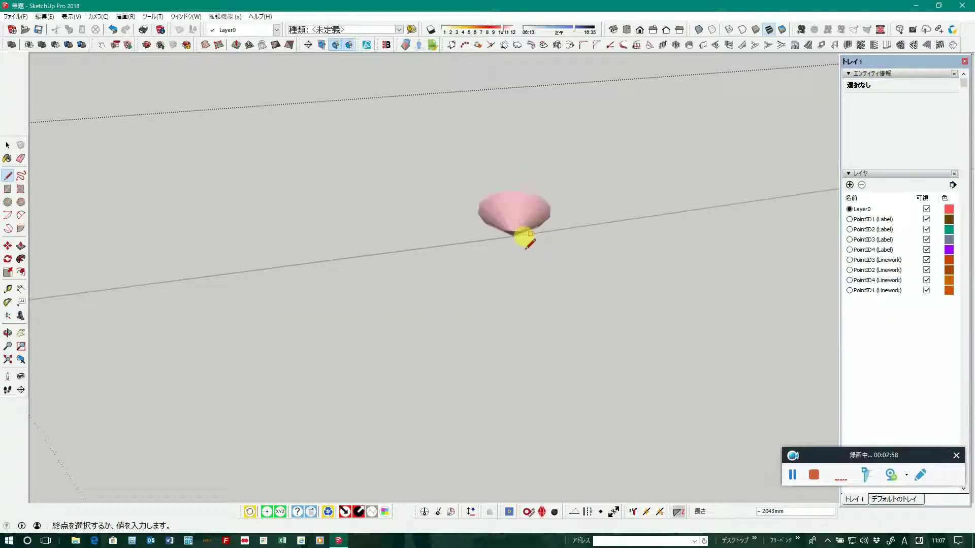
left_click(518, 235)
Finish the lines at the remaining markers, closing the curved strip into a grey face.
scroll(456, 305, "down", 3)
scroll(594, 261, "up", 2)
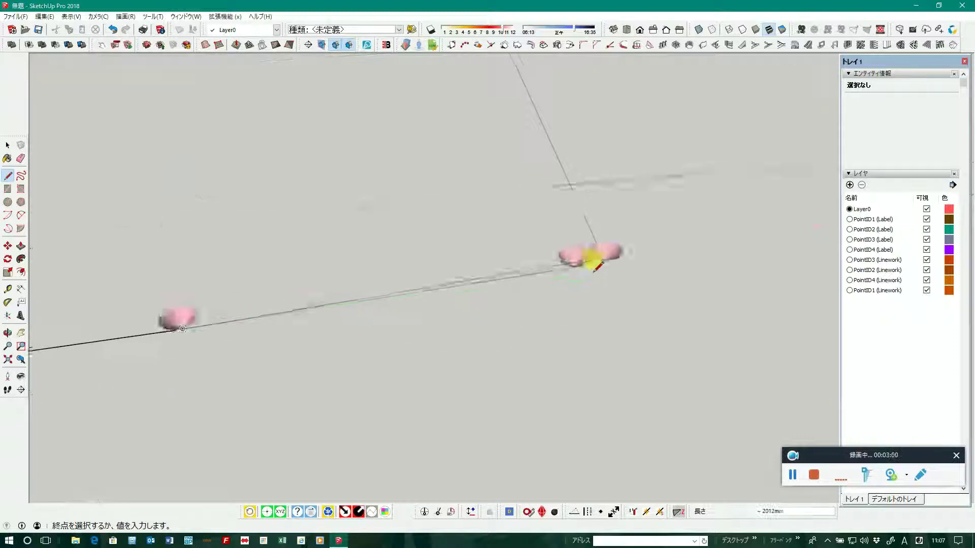
scroll(594, 268, "up", 1)
scroll(617, 262, "up", 1)
scroll(617, 263, "up", 3)
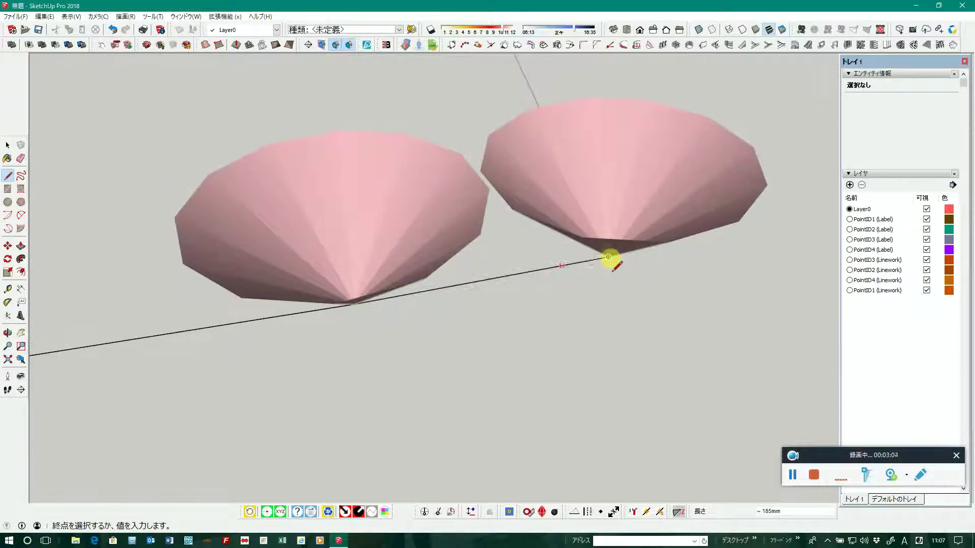
left_click(608, 256)
scroll(267, 316, "down", 3)
scroll(239, 331, "down", 2)
scroll(377, 320, "up", 2)
scroll(408, 299, "up", 2)
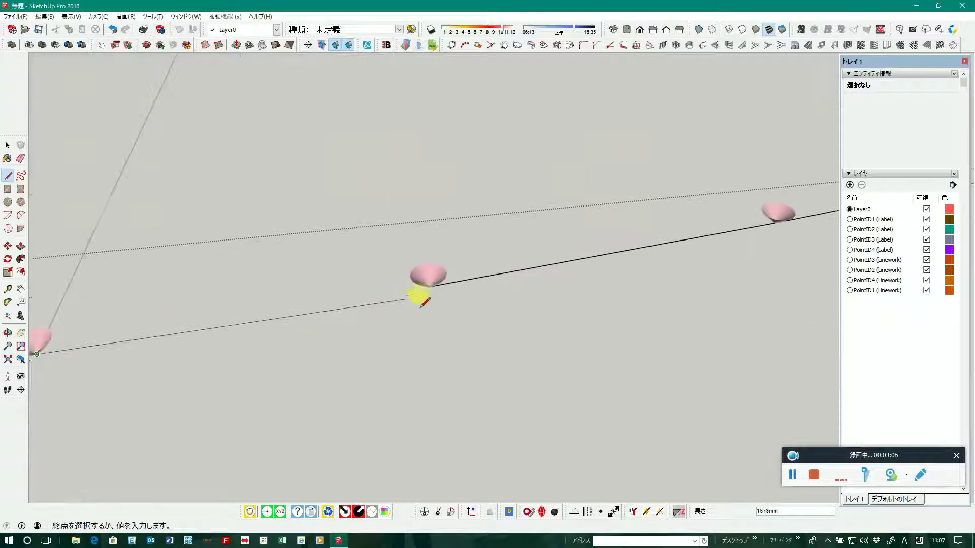
left_click(429, 285)
scroll(474, 270, "down", 3)
scroll(508, 274, "down", 2)
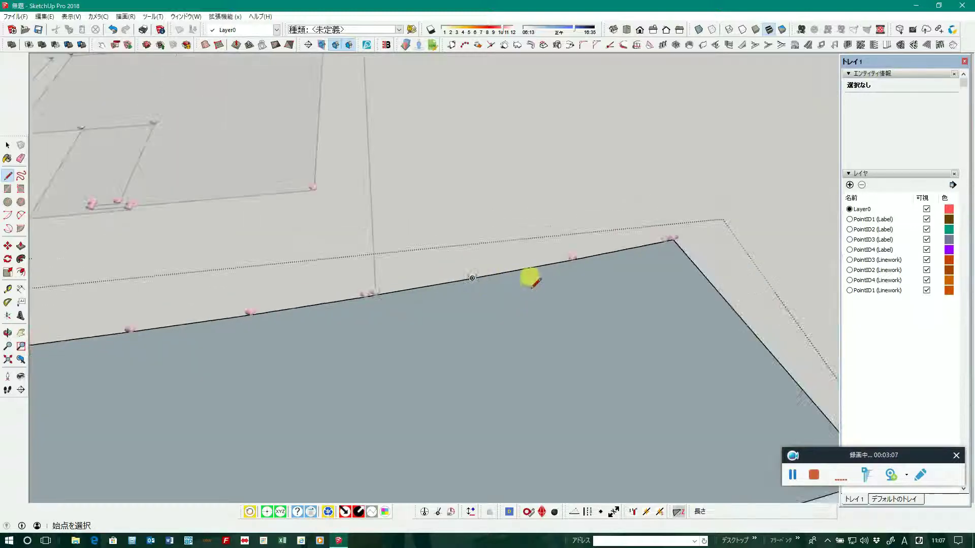
scroll(531, 279, "down", 5)
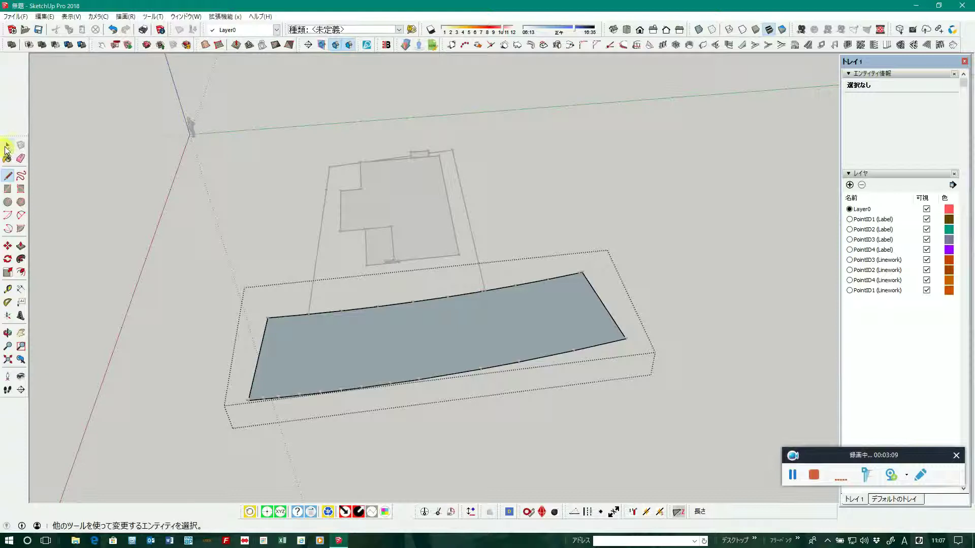
Group the grey strip face and its edges with Make Group.
left_click(7, 147)
double_click(450, 349)
right_click(448, 340)
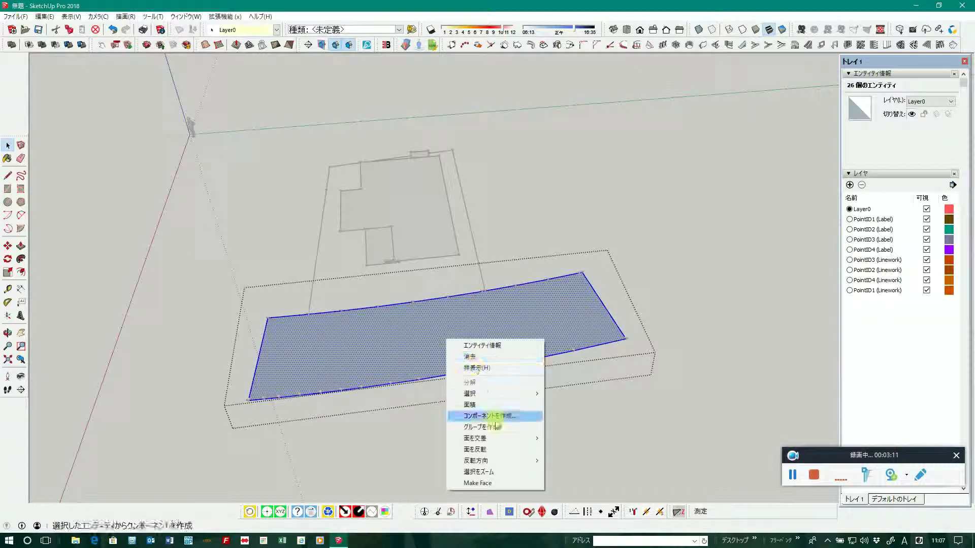
left_click(495, 426)
Select the boundary outline around the house and open its group for editing.
middle_click_drag(379, 344, 716, 325)
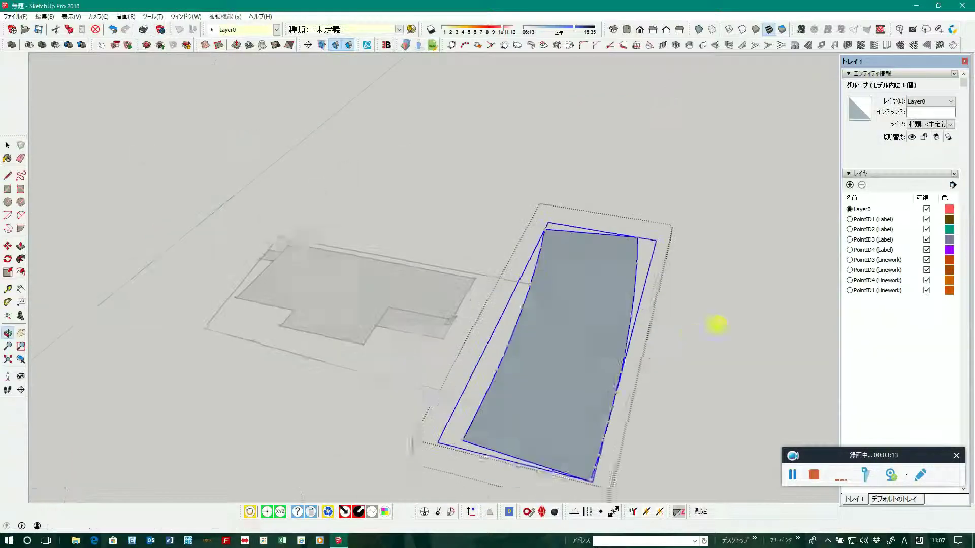
left_click(387, 378)
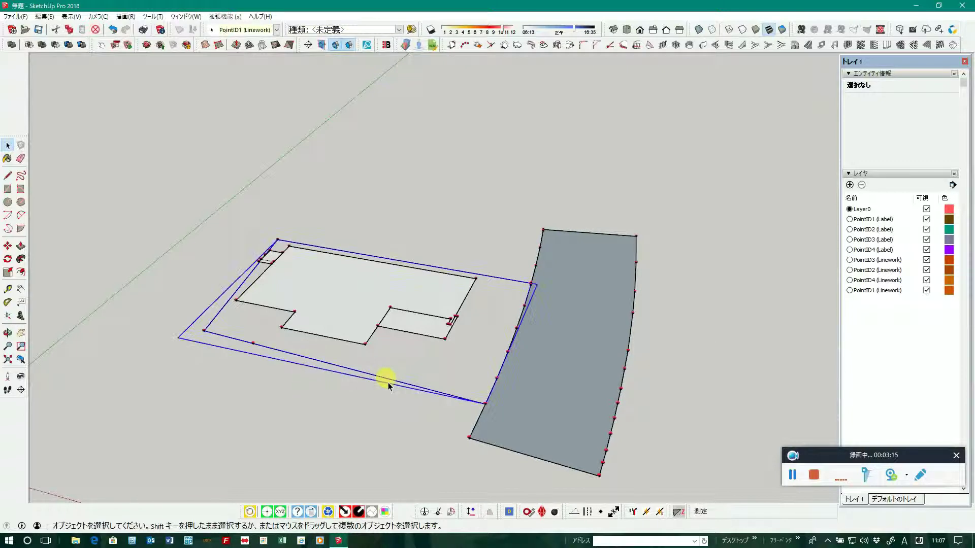
double_click(388, 383)
Zoom in on the boundary and start a line at the corner survey point.
mouse_move(562, 426)
middle_mouse_down()
mouse_move(462, 455)
mouse_move(348, 442)
middle_mouse_up()
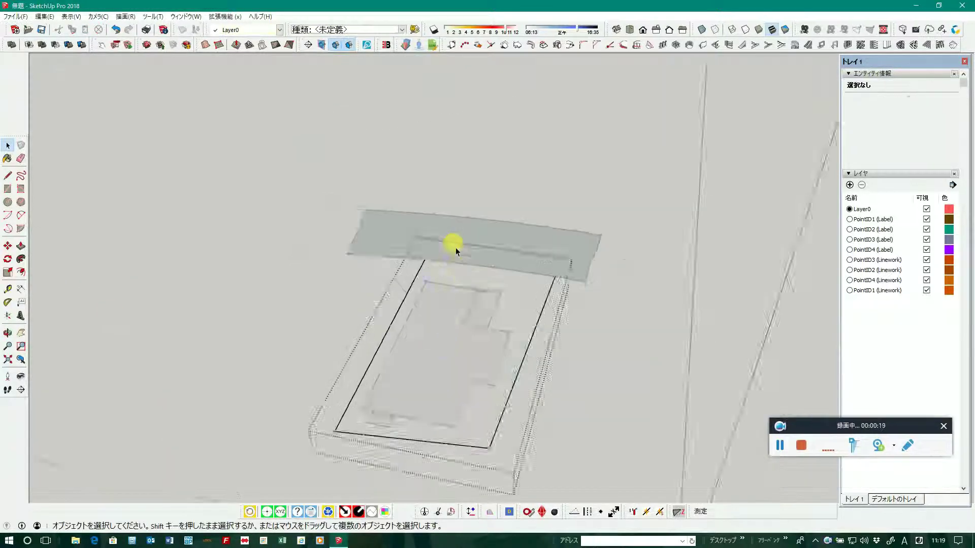
scroll(437, 264, "up", 3)
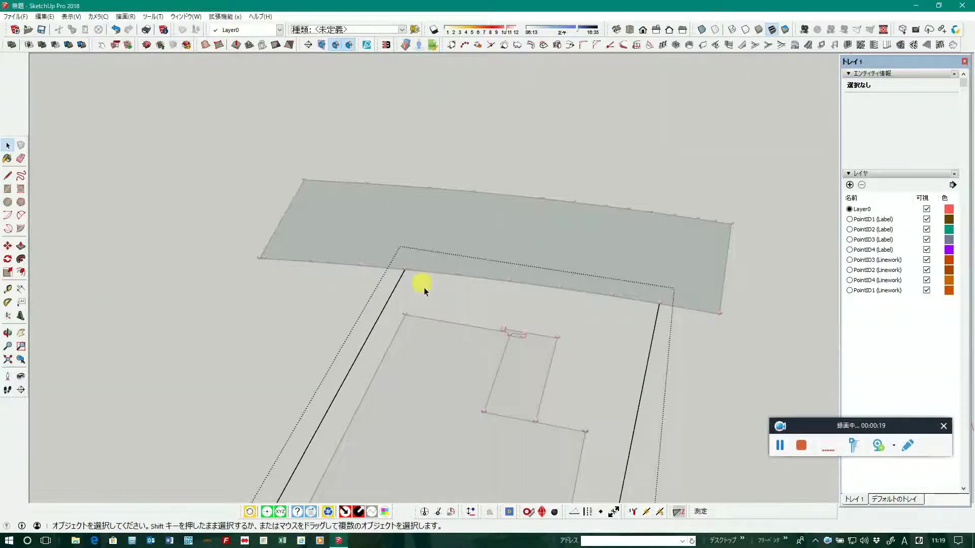
scroll(412, 282, "up", 3)
scroll(402, 279, "up", 3)
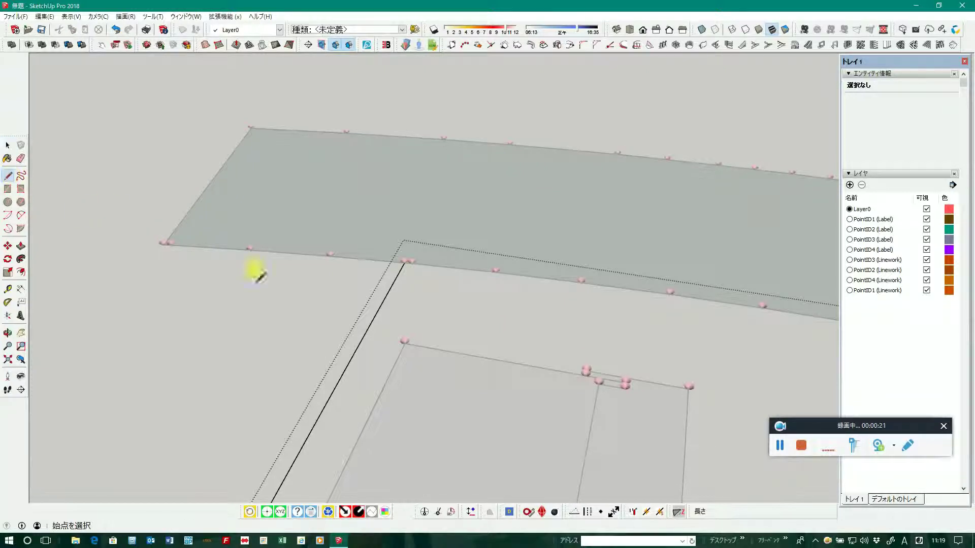
scroll(404, 262, "up", 2)
scroll(404, 259, "up", 2)
scroll(404, 256, "up", 1)
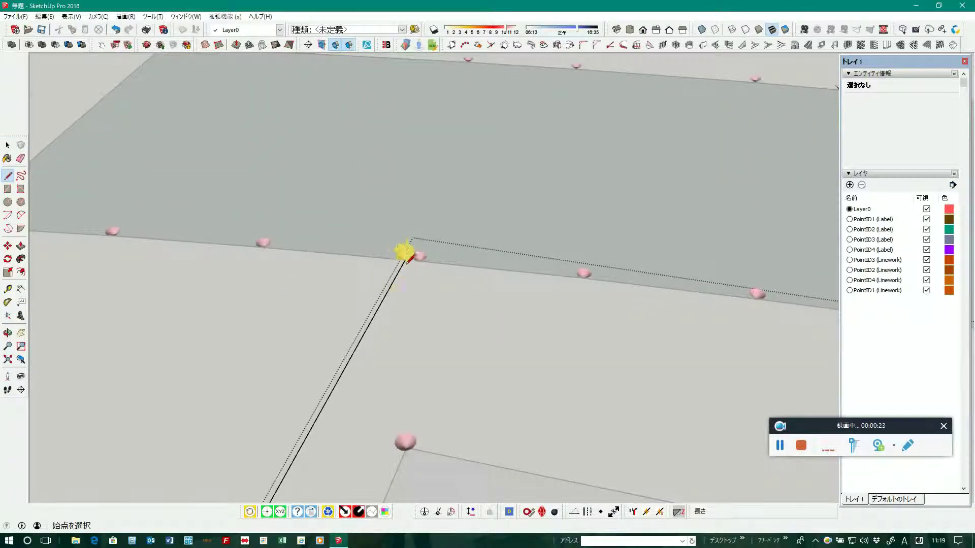
scroll(405, 254, "up", 2)
scroll(405, 256, "up", 2)
scroll(405, 262, "up", 2)
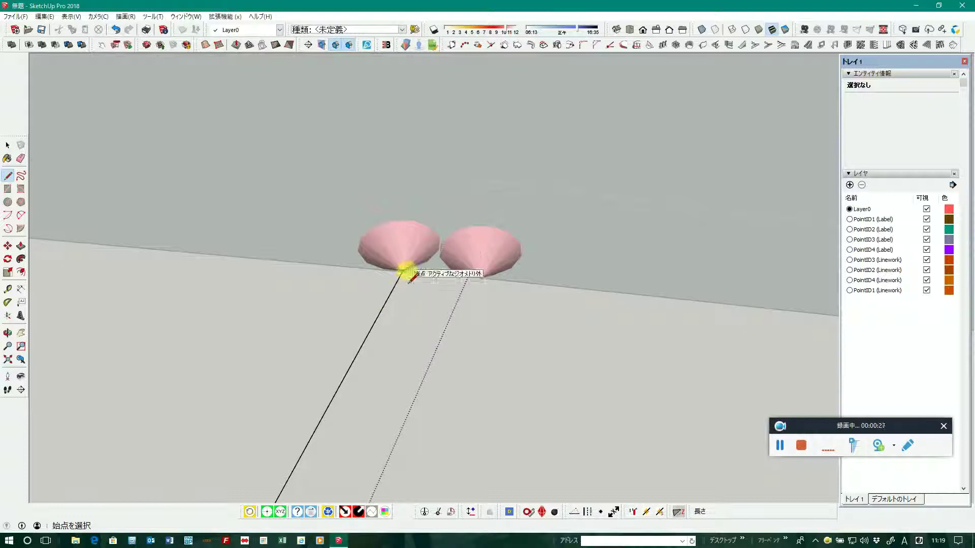
left_click(402, 272)
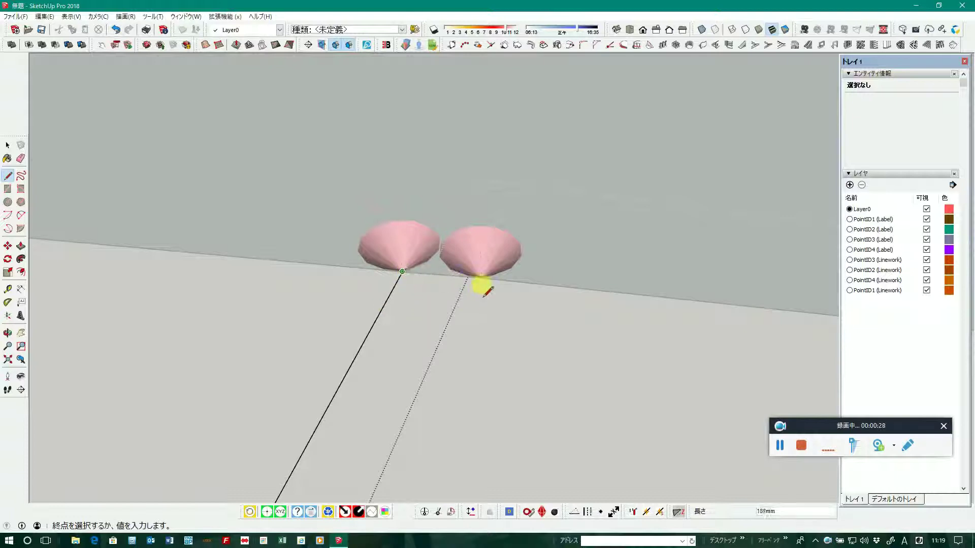
scroll(481, 260, "up", 1)
scroll(479, 269, "up", 2)
scroll(477, 277, "up", 2)
From a side view, start an edge at a cone marker's tip, then cancel it.
mouse_move(482, 278)
middle_mouse_down()
mouse_move(518, 294)
mouse_move(635, 227)
mouse_move(620, 154)
middle_mouse_up()
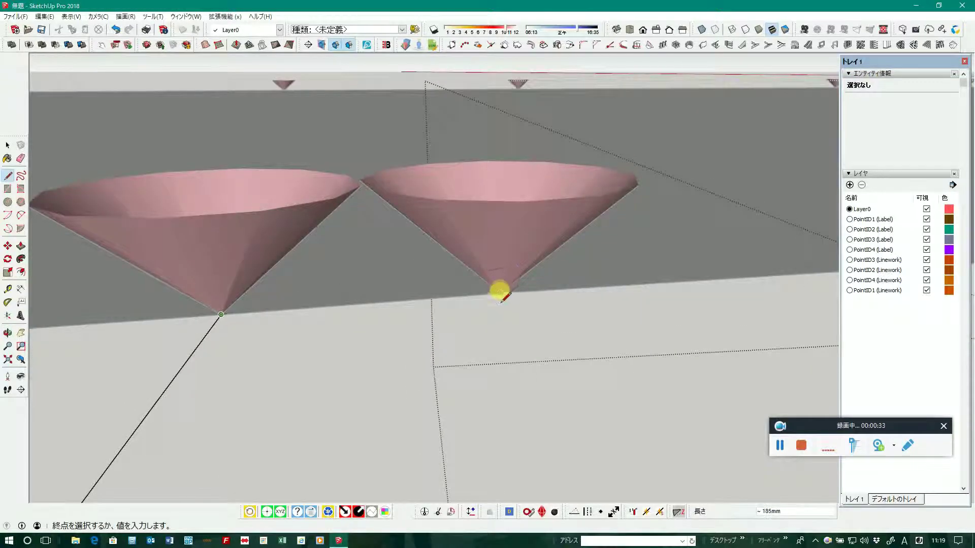
scroll(302, 288, "down", 3)
scroll(356, 294, "down", 1)
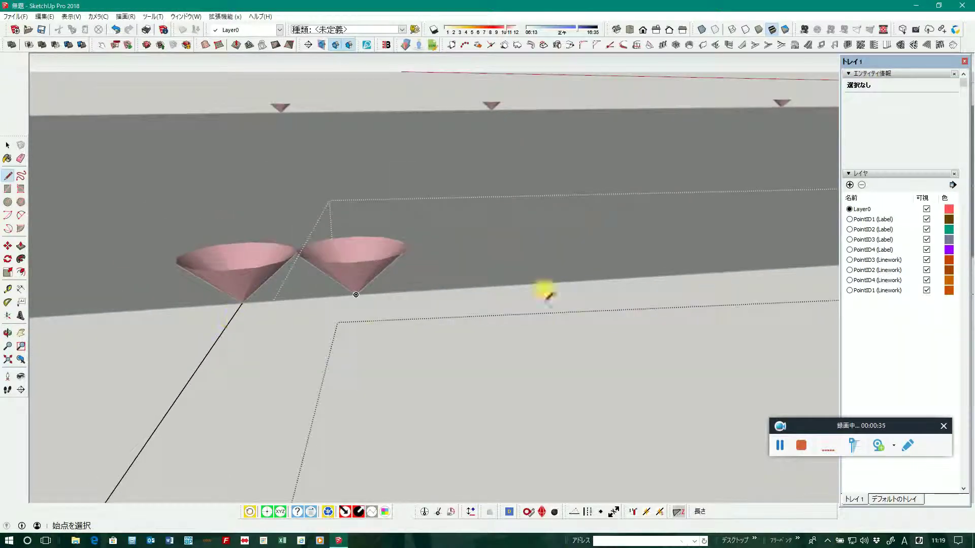
scroll(218, 264, "down", 1)
scroll(216, 264, "down", 2)
scroll(213, 265, "down", 1)
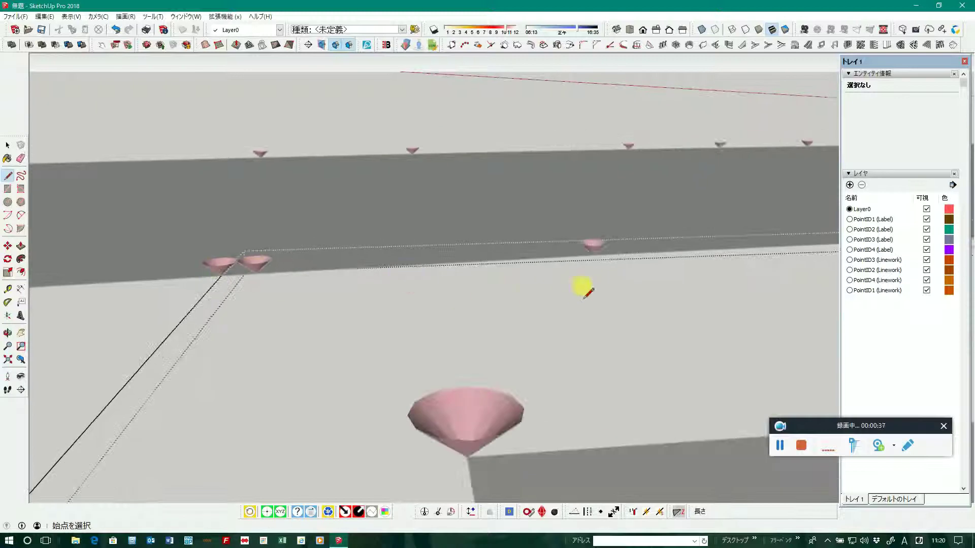
scroll(589, 254, "up", 2)
scroll(599, 249, "up", 2)
scroll(593, 254, "up", 3)
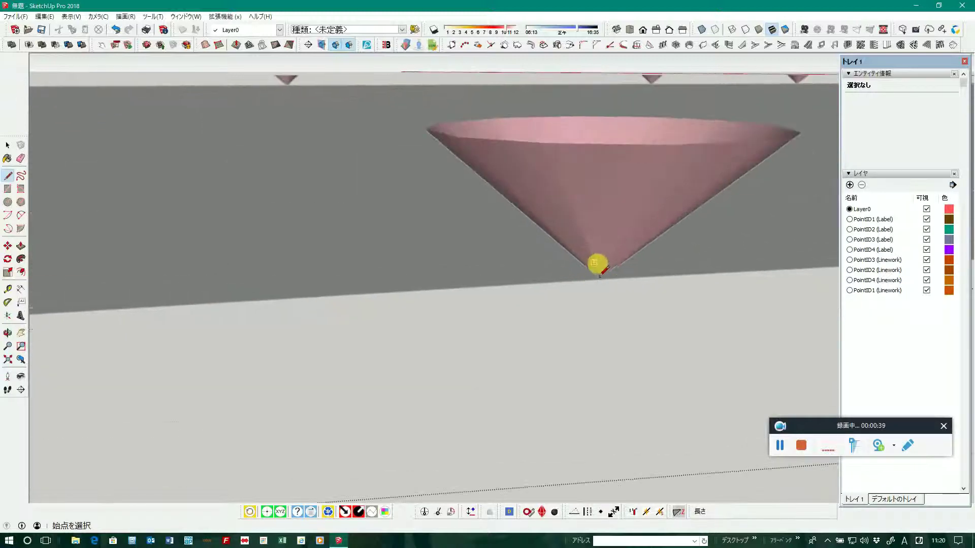
left_click(601, 278)
scroll(533, 214, "down", 4)
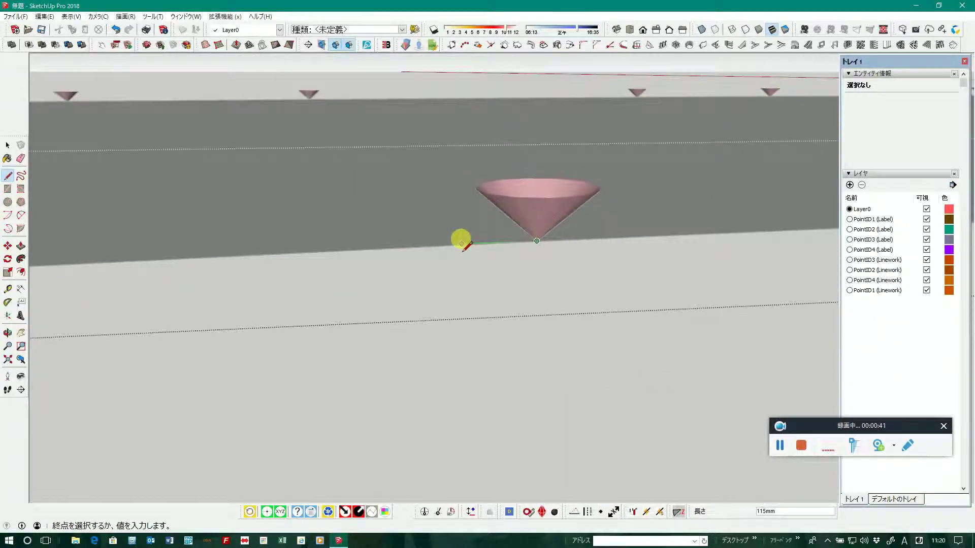
scroll(533, 213, "down", 3)
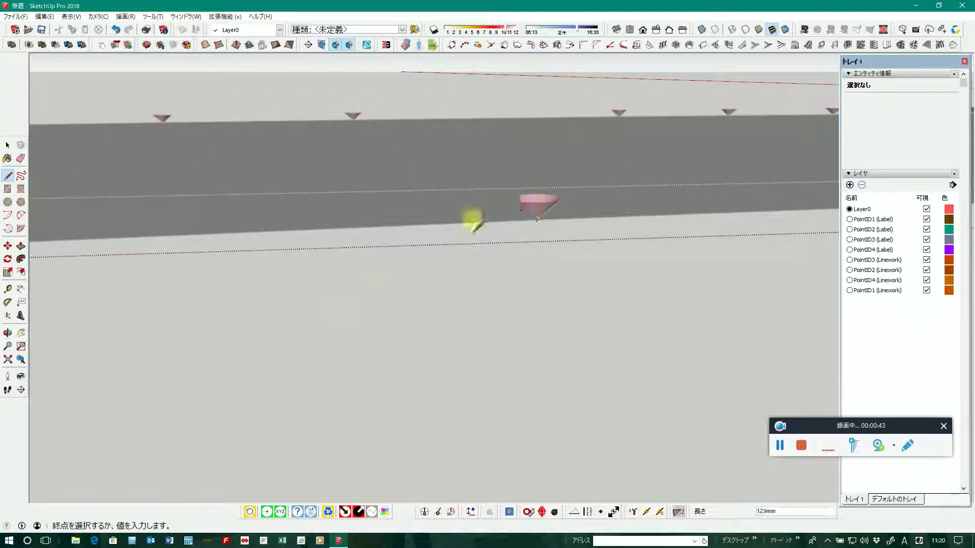
scroll(473, 218, "down", 1)
scroll(399, 203, "up", 2)
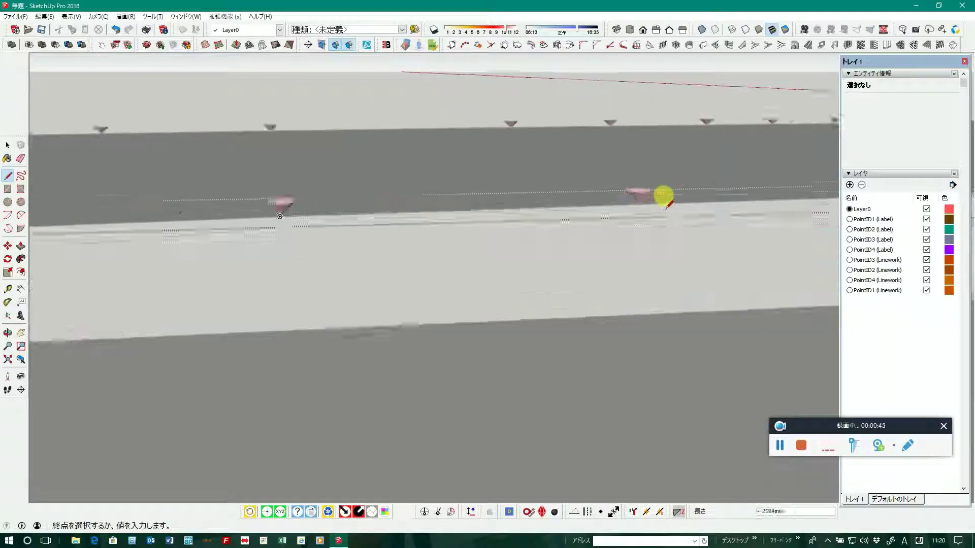
scroll(646, 200, "up", 2)
scroll(611, 211, "up", 2)
scroll(616, 217, "up", 2)
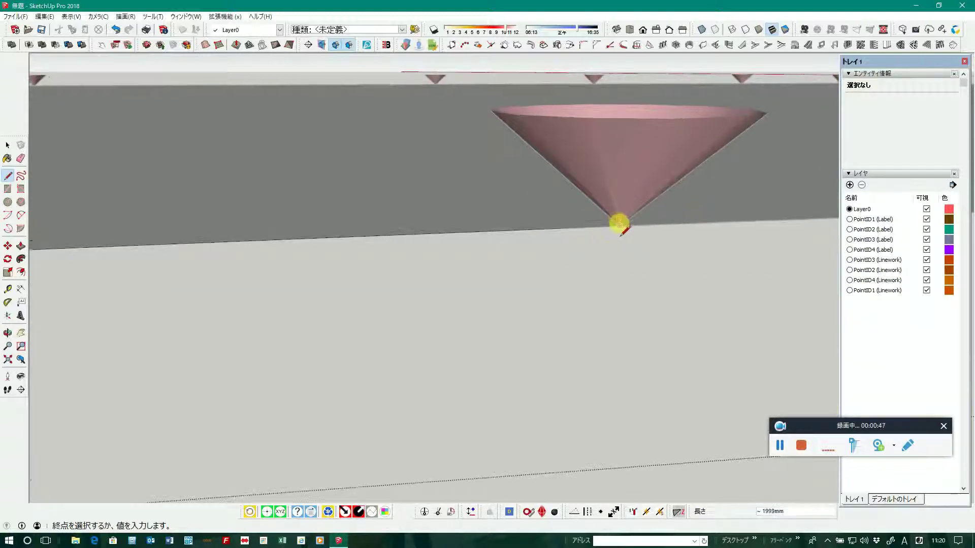
key("Escape")
Orbit to look along the grey road and cancel the unfinished line.
scroll(356, 193, "down", 3)
scroll(334, 198, "down", 1)
scroll(325, 202, "down", 2)
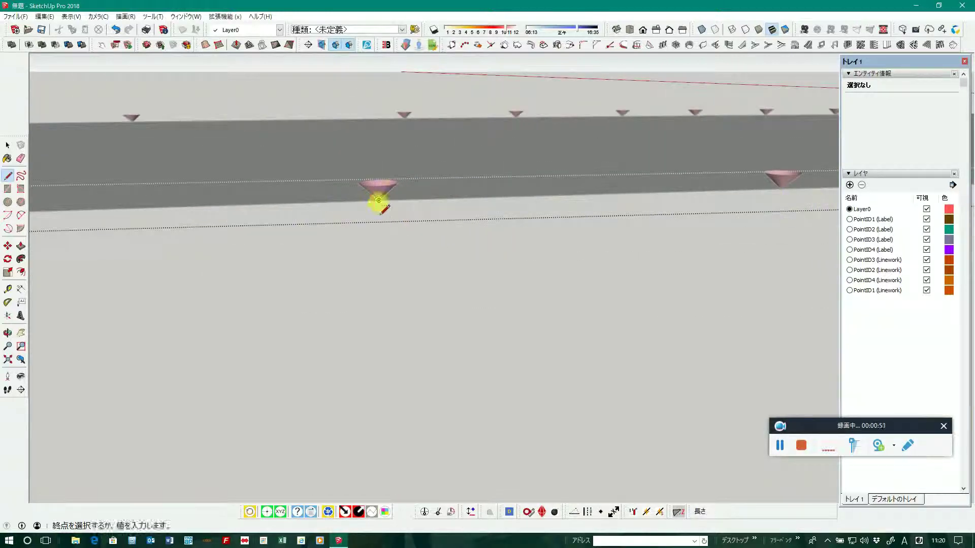
mouse_move(747, 163)
middle_mouse_down()
mouse_move(713, 172)
mouse_move(789, 190)
mouse_move(762, 226)
middle_mouse_up()
scroll(753, 203, "up", 3)
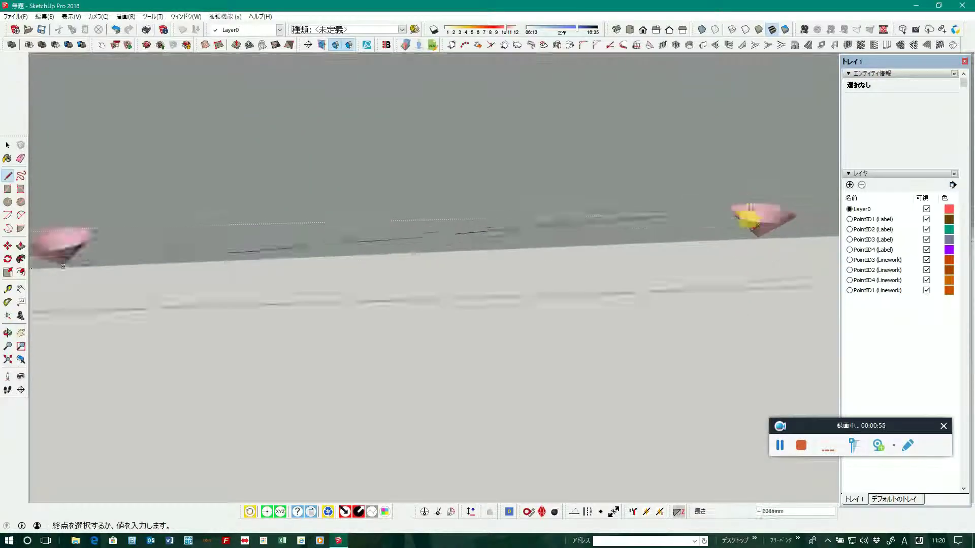
scroll(753, 223, "up", 2)
key("Escape")
scroll(484, 203, "down", 2)
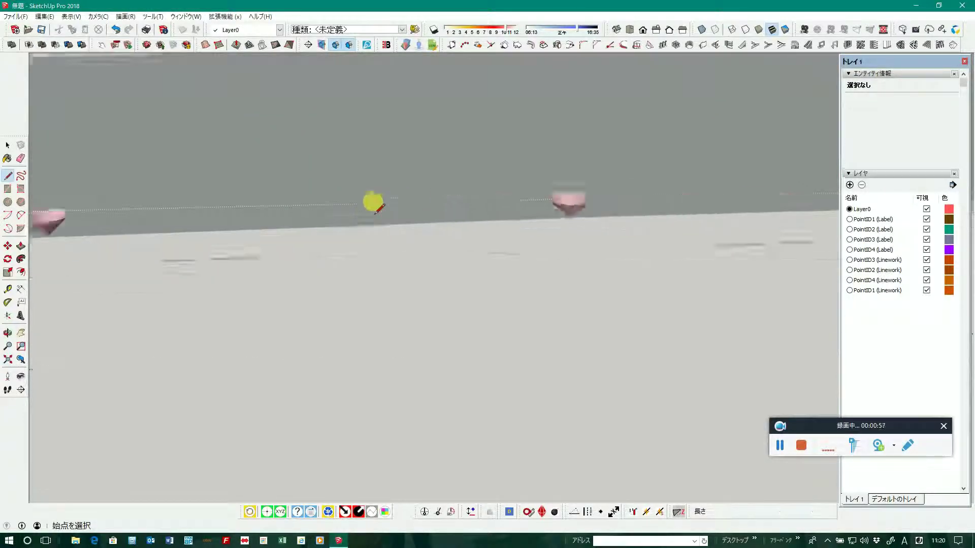
scroll(388, 193, "down", 3)
scroll(675, 206, "up", 2)
scroll(653, 203, "up", 2)
Draw an edge between two cone tips, closing the outer boundary face.
left_click(648, 222)
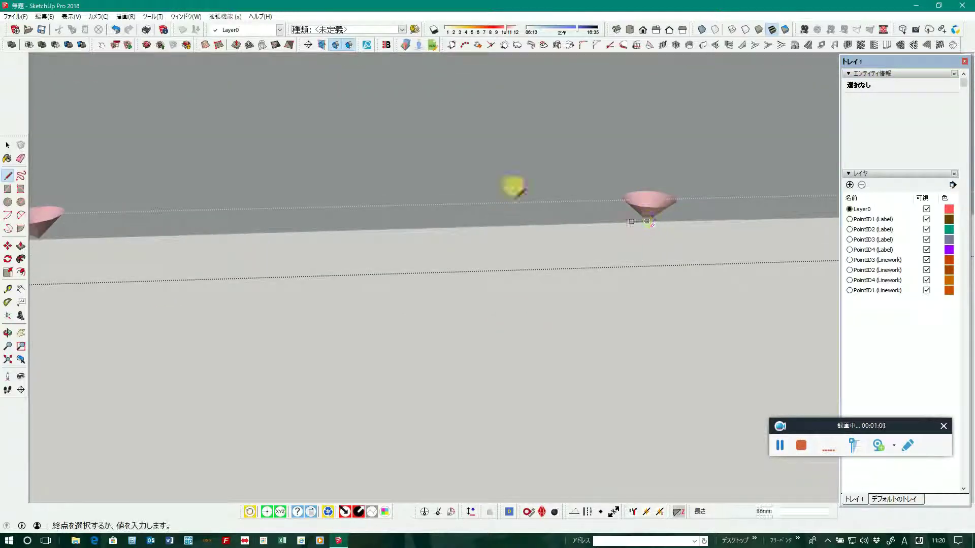
scroll(512, 185, "down", 3)
scroll(456, 178, "down", 2)
scroll(665, 188, "up", 1)
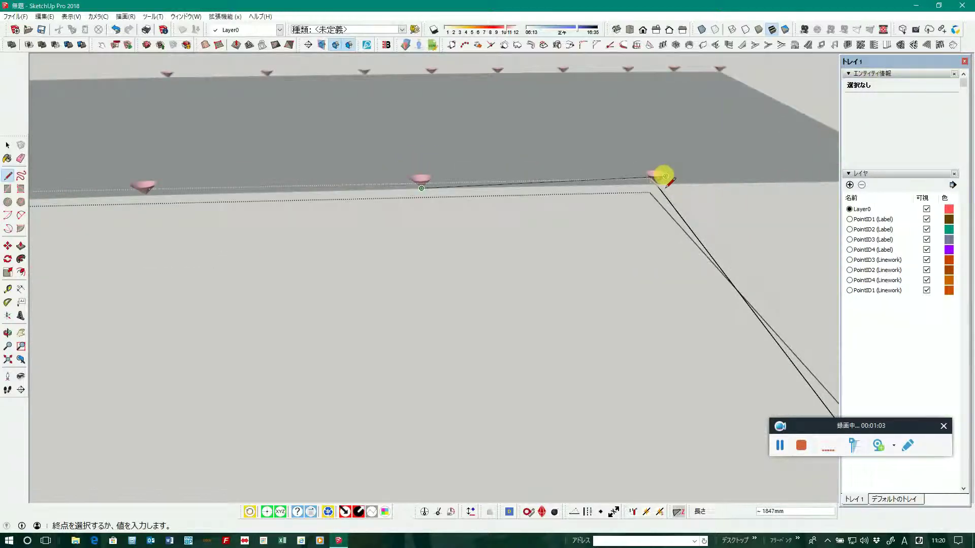
scroll(660, 176, "up", 2)
scroll(653, 180, "up", 2)
scroll(653, 185, "up", 2)
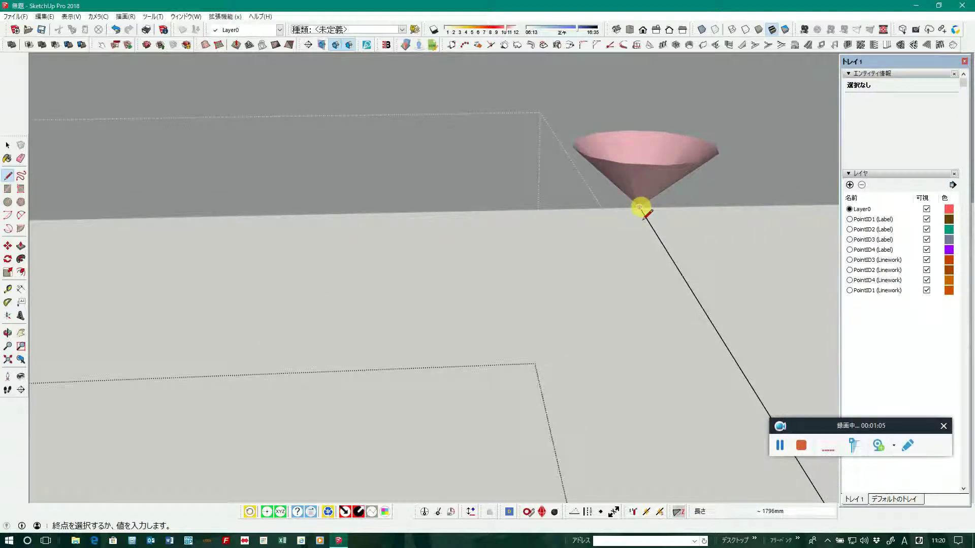
left_click(642, 206)
scroll(637, 178, "down", 2)
scroll(648, 147, "down", 2)
scroll(650, 145, "down", 1)
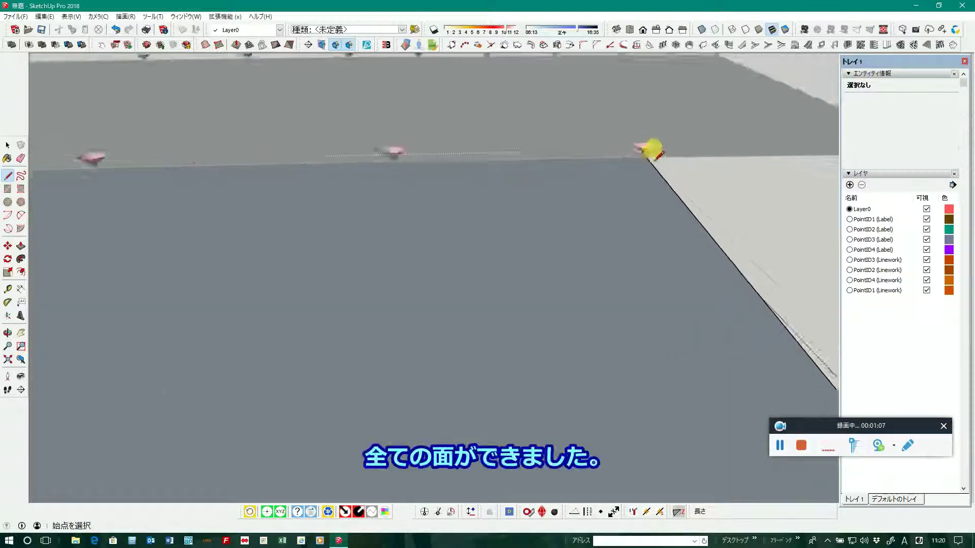
scroll(648, 148, "down", 2)
scroll(640, 158, "down", 2)
scroll(634, 175, "down", 1)
mouse_move(635, 184)
middle_mouse_down()
mouse_move(453, 211)
mouse_move(675, 233)
middle_mouse_up()
scroll(557, 243, "down", 3)
Group the blue lot face through its right-click menu.
mouse_move(557, 244)
middle_mouse_down()
mouse_move(525, 306)
mouse_move(385, 376)
middle_mouse_up()
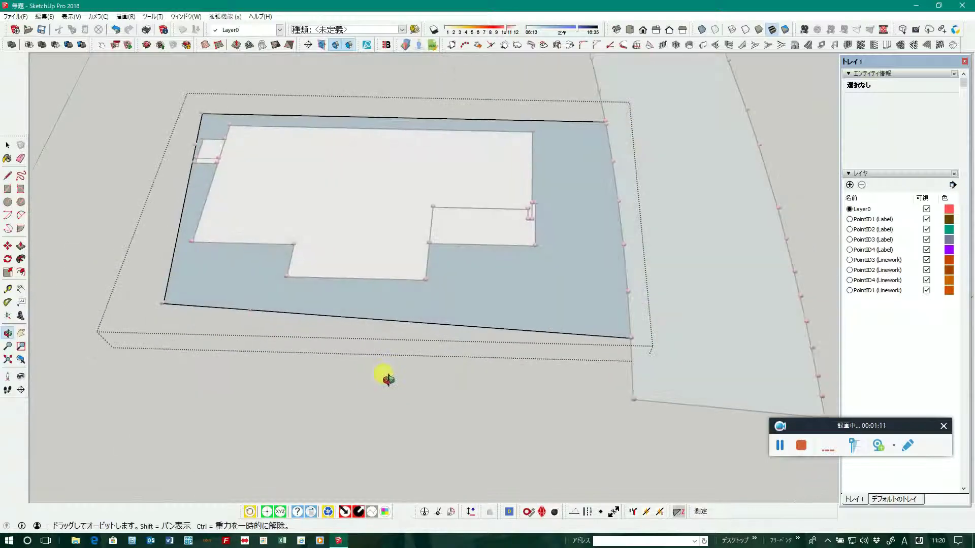
left_click(7, 146)
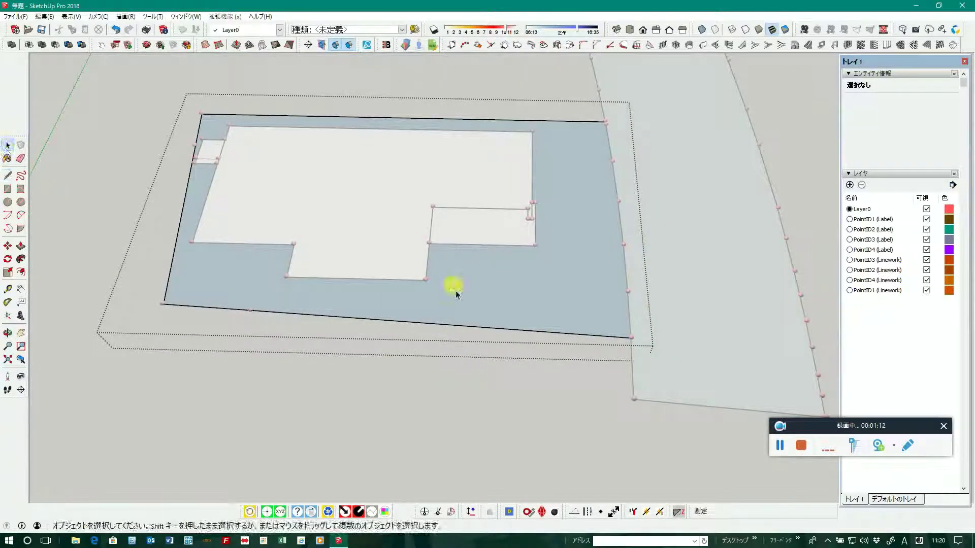
left_click(469, 283)
right_click(469, 280)
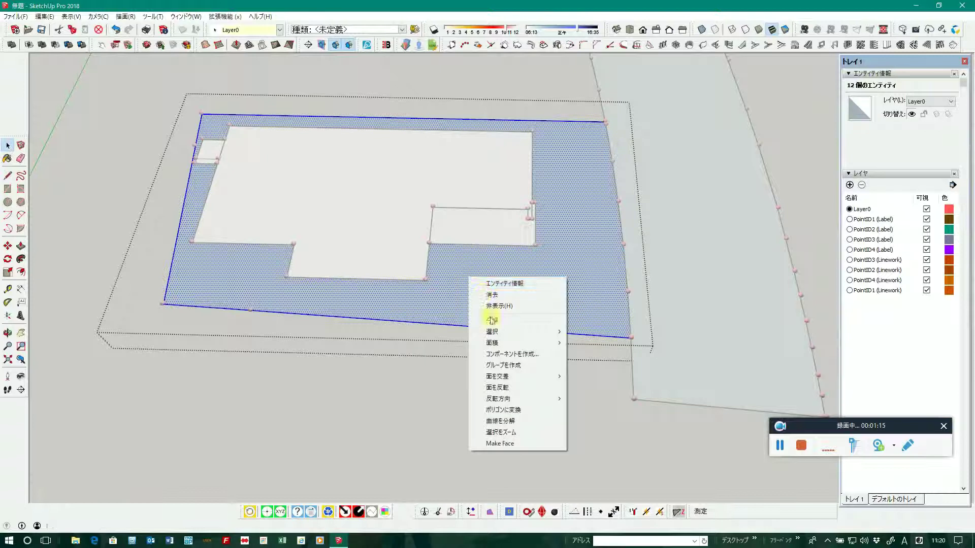
left_click(473, 375)
left_click(425, 377)
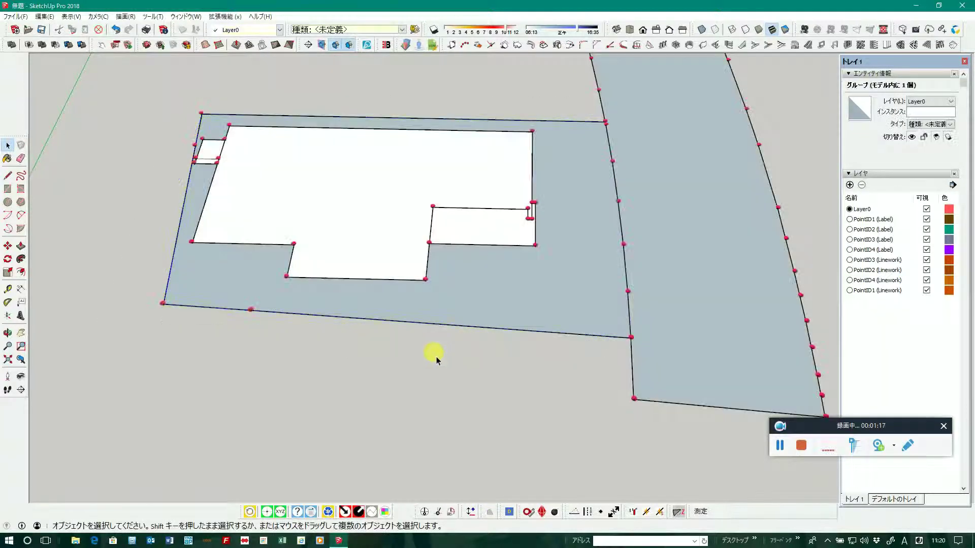
Orbit to a higher view and select the grey road group.
middle_click_drag(490, 283, 535, 268)
left_click_drag(536, 268, 513, 256)
key("space")
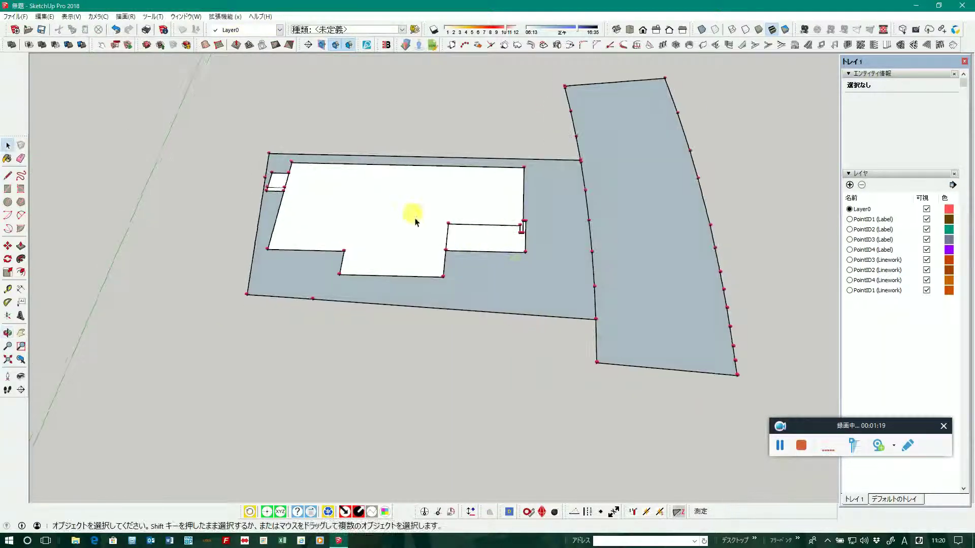
left_click(508, 292)
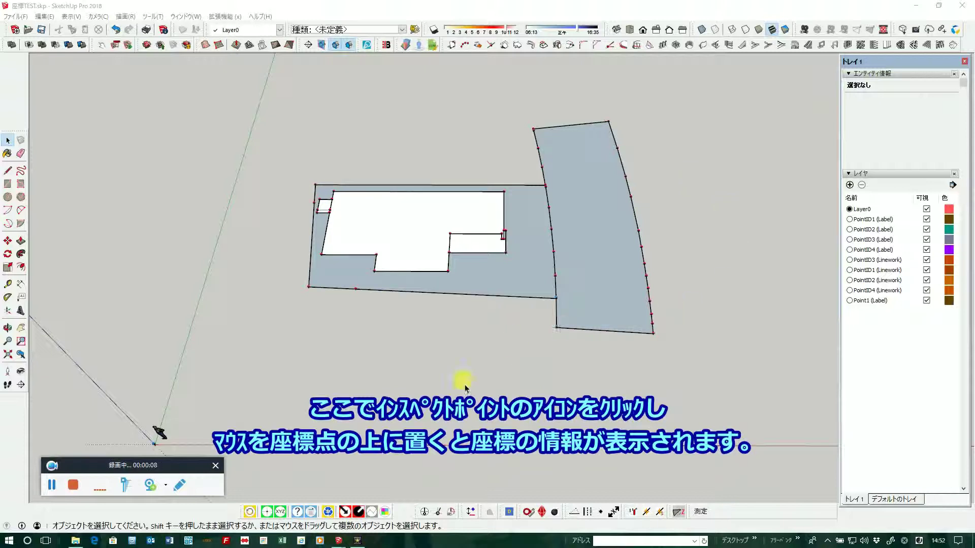
Turn on point inspection and read the coordinate tooltip of the PointID 1 survey point.
left_click(297, 513)
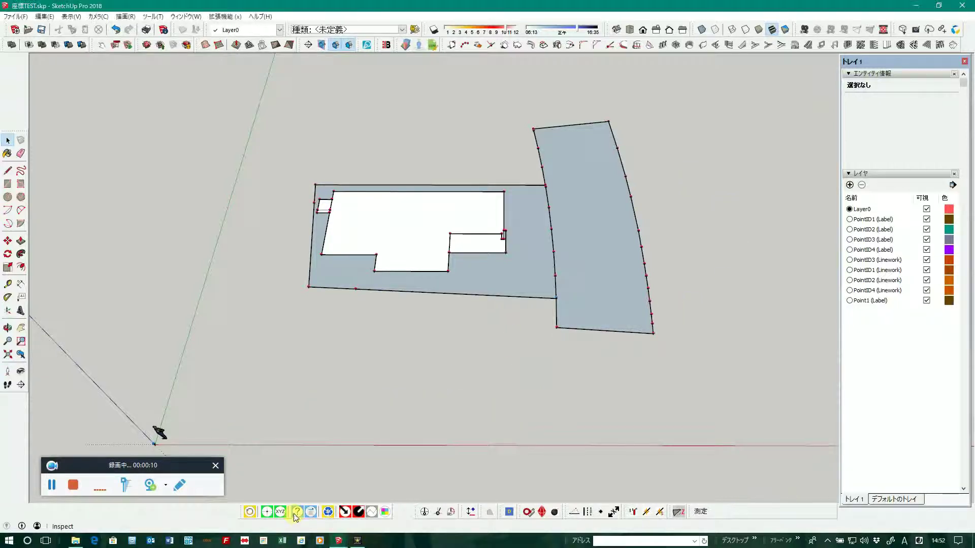
left_click(309, 287)
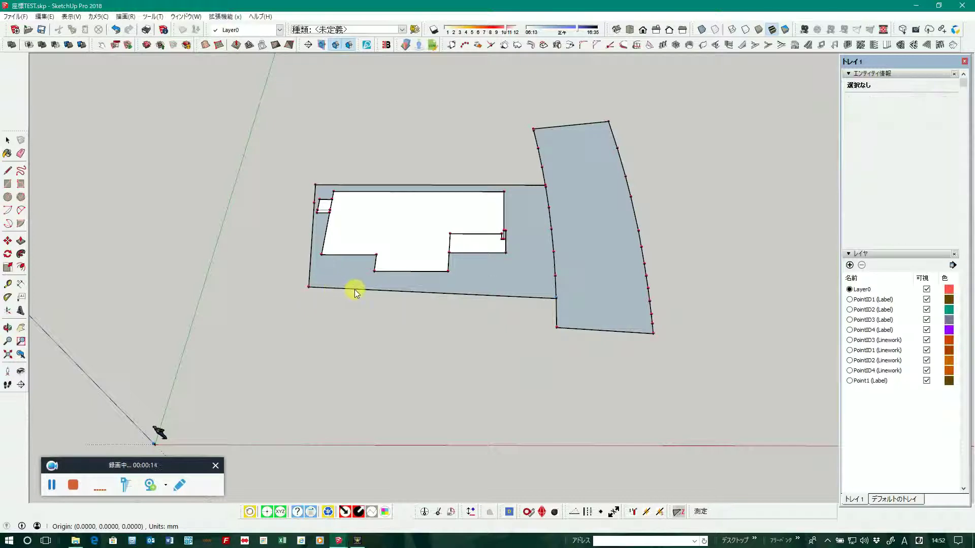
left_click(357, 292)
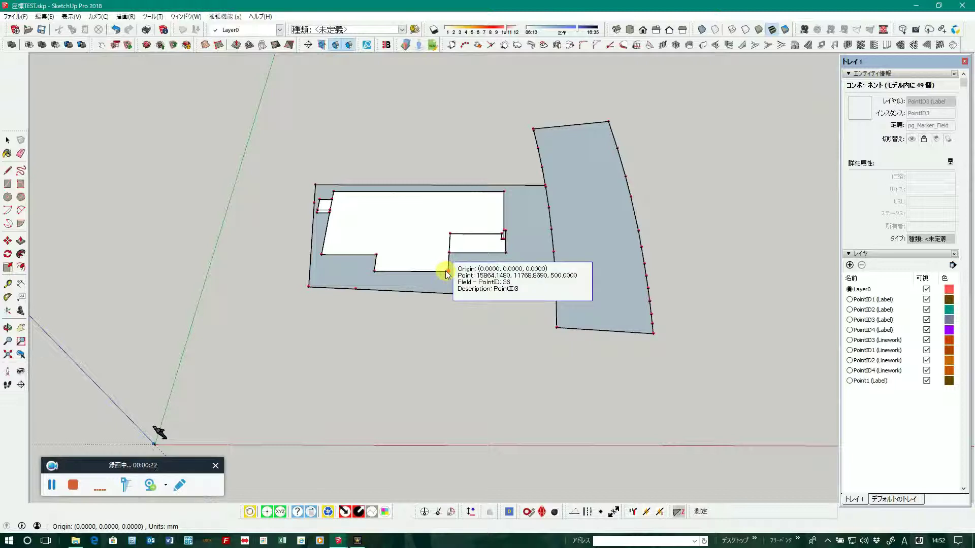
key("Escape")
Inspect the points where lot meets road, including PointID 29 at the road's lower corner.
left_click(556, 300)
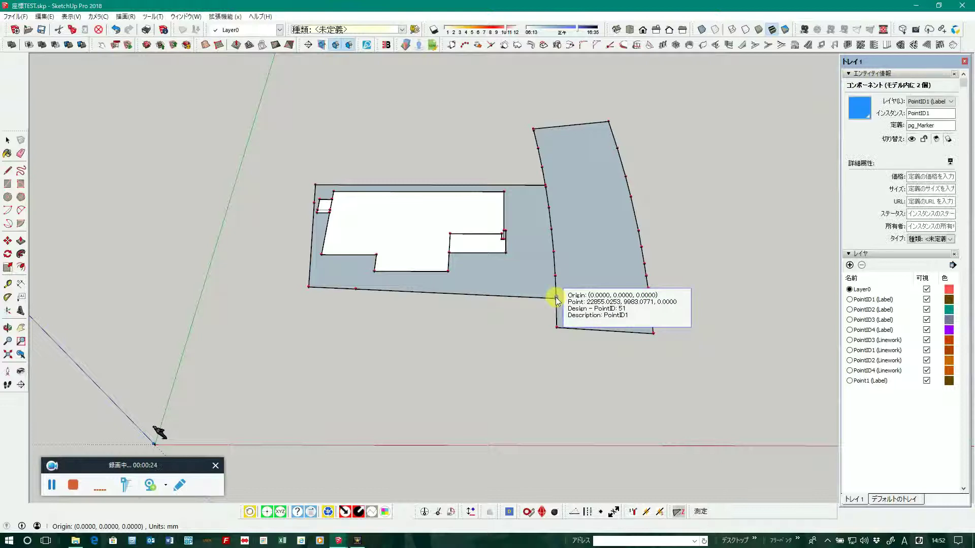
left_click(557, 331)
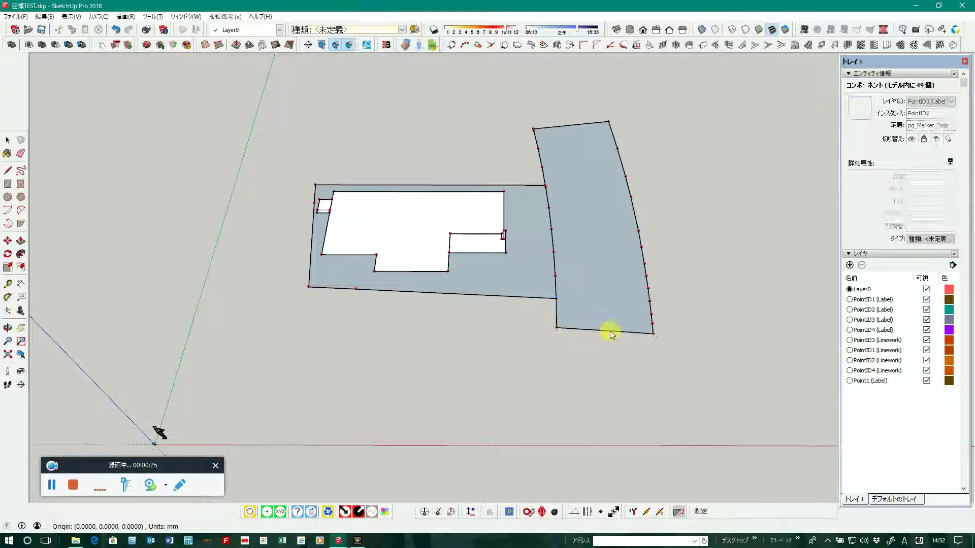
left_click(646, 331)
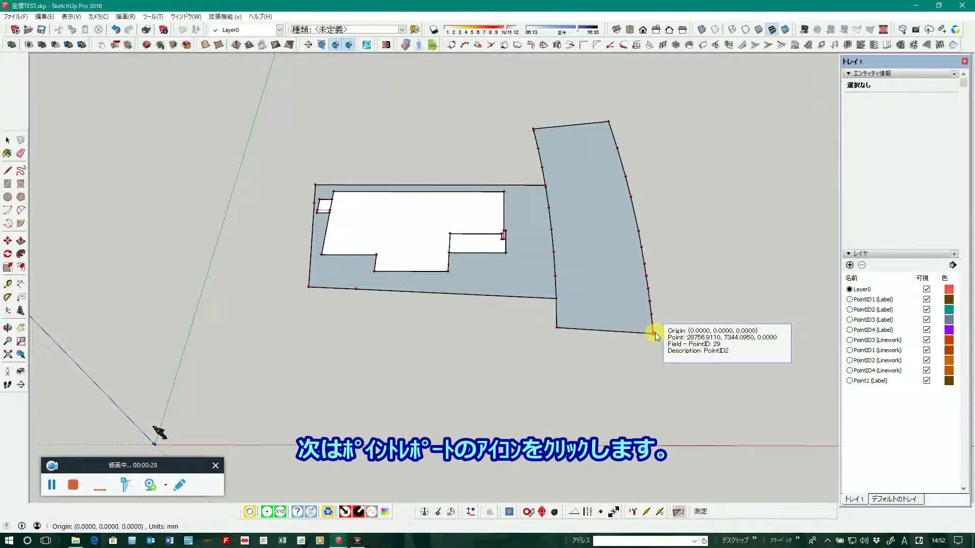
left_click(655, 334)
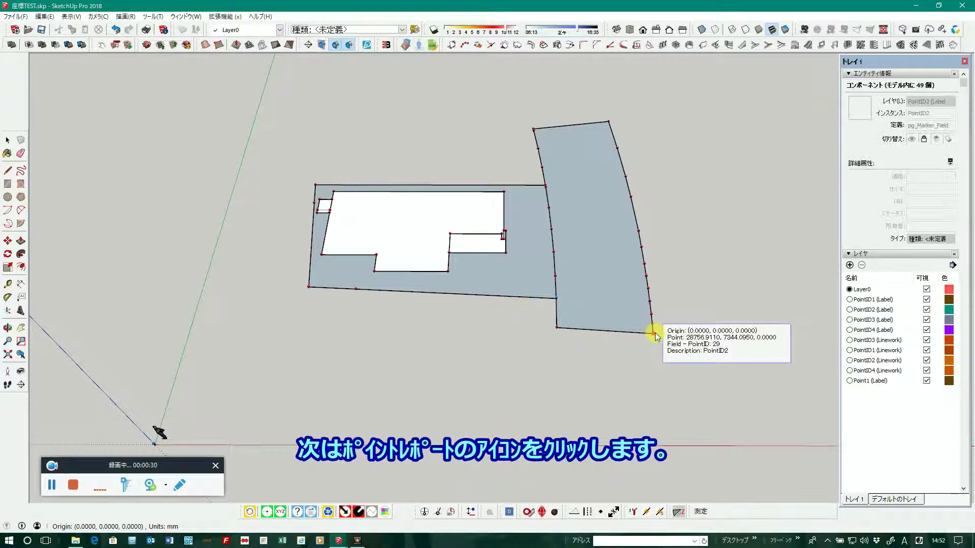
left_click(512, 413)
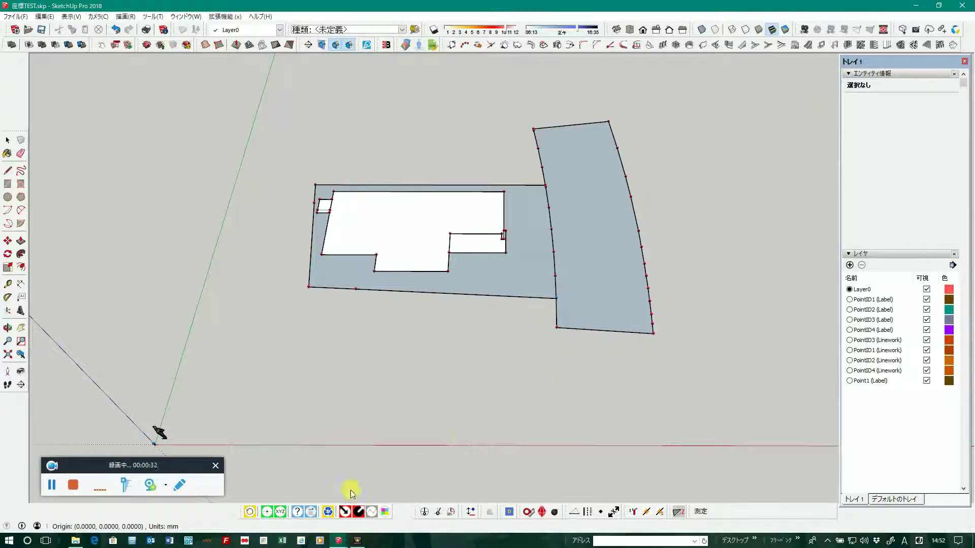
Open the Point Report and enlarge it to show more rows and the Feature column.
left_click(312, 512)
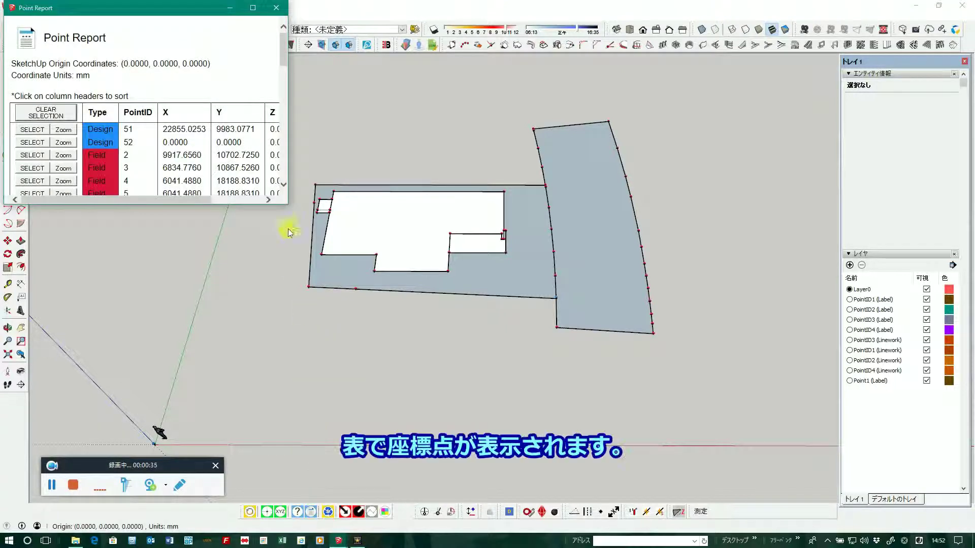
left_click_drag(288, 208, 320, 497)
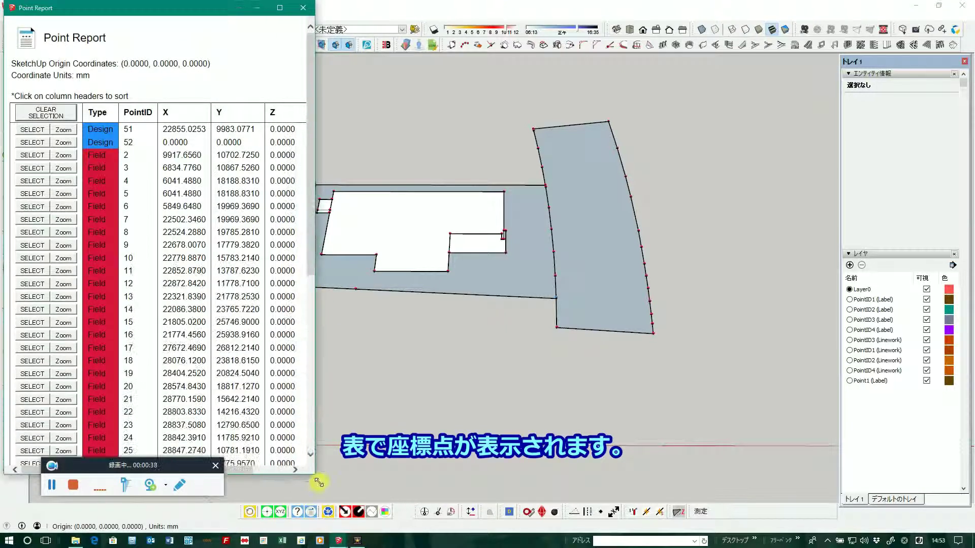
left_click_drag(320, 497, 384, 519)
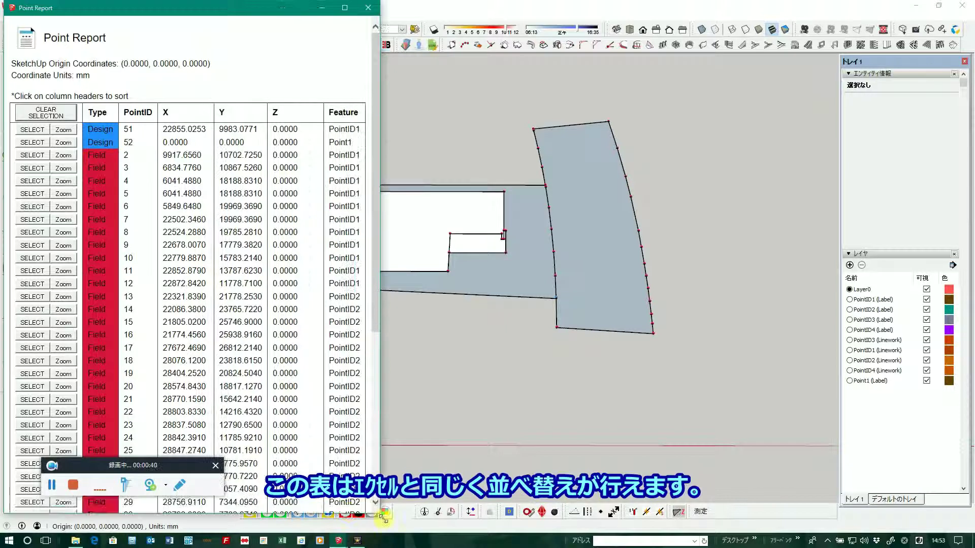
scroll(298, 300, "down", 5)
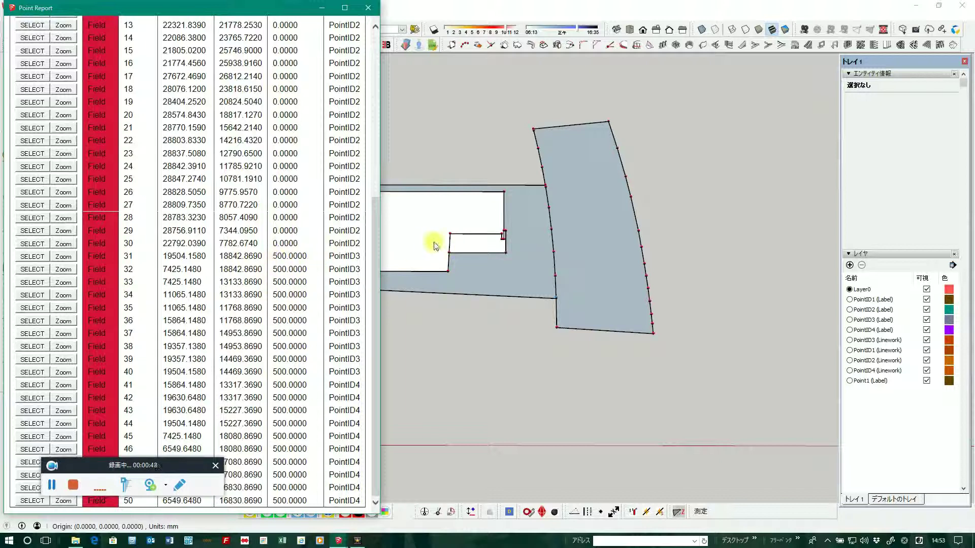
scroll(282, 274, "up", 3)
scroll(283, 276, "up", 1)
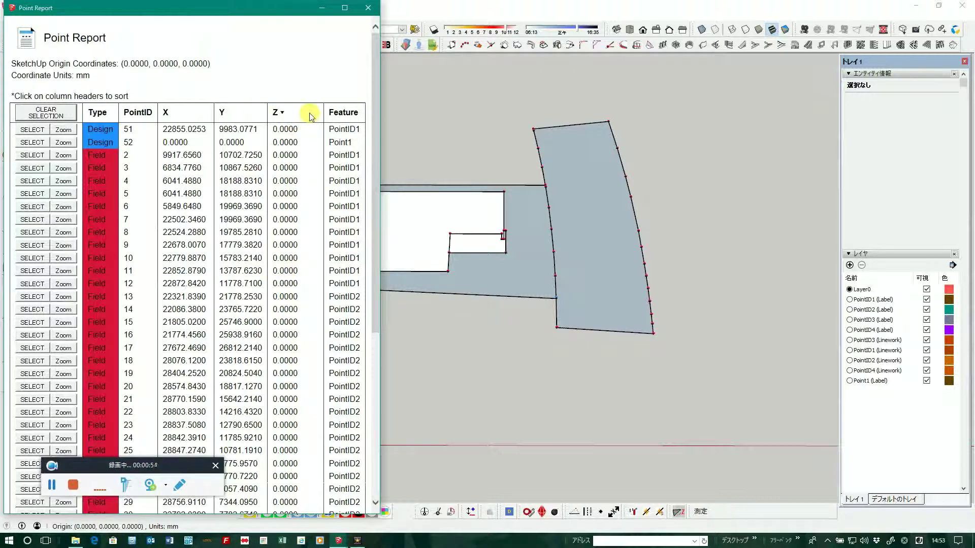
Try sorting the Point Report by Z, Y and X, then sort by PointID ascending.
left_click(312, 116)
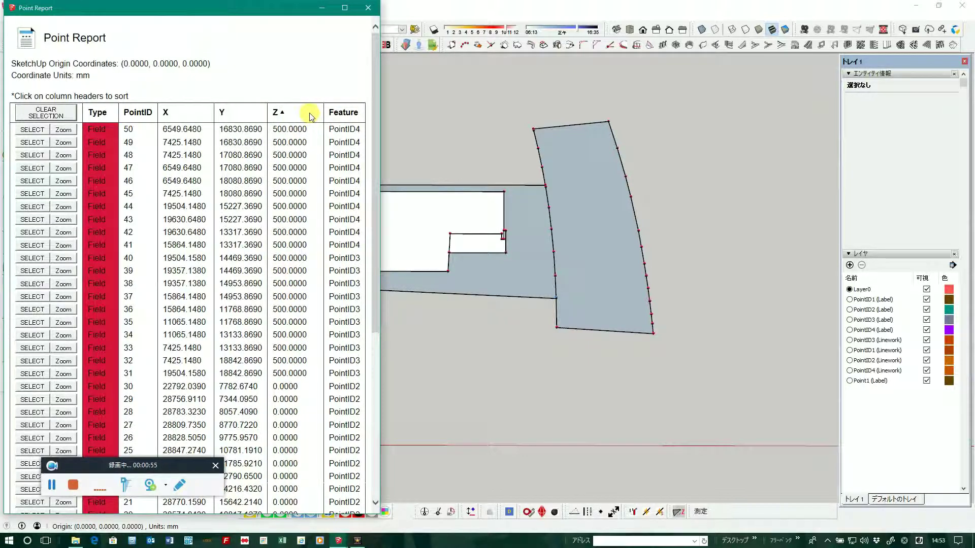
left_click(311, 115)
left_click(248, 118)
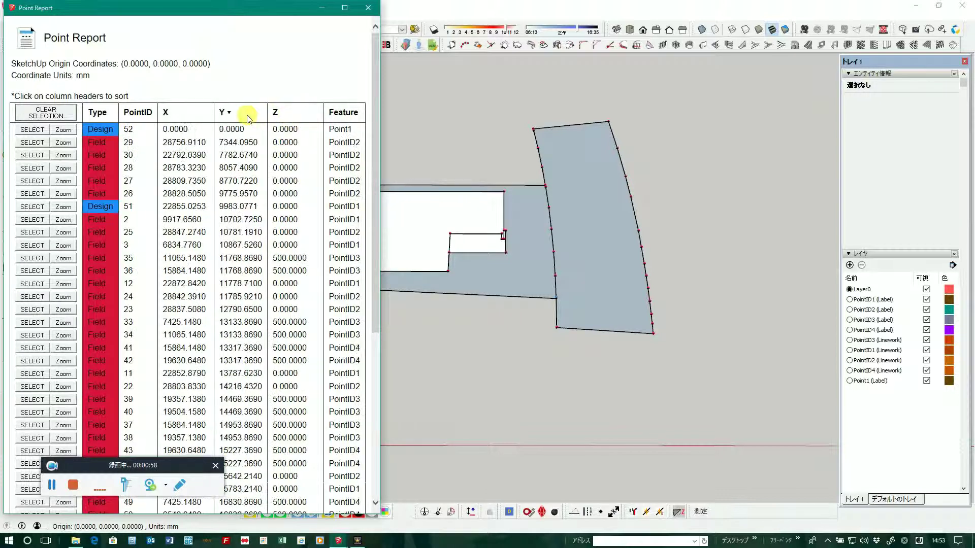
left_click(247, 115)
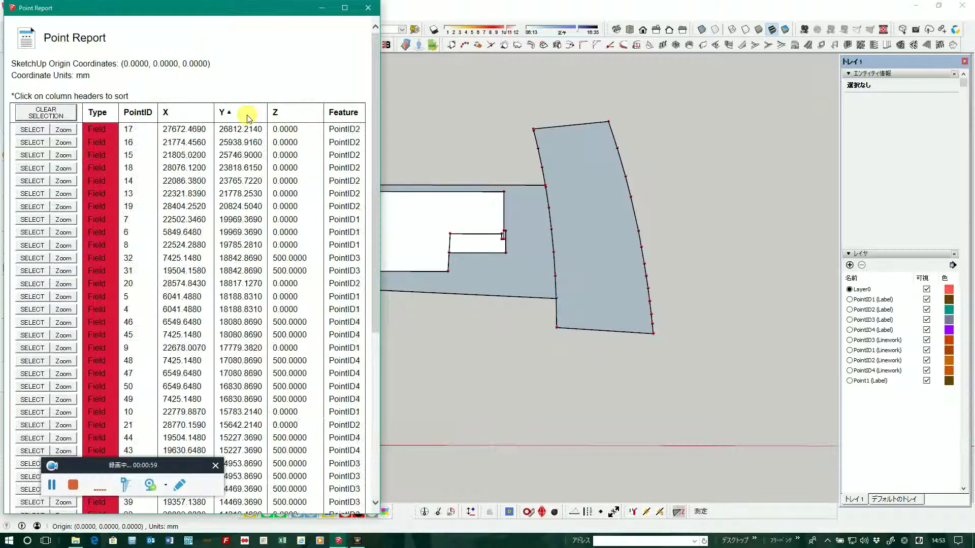
left_click(201, 116)
left_click(201, 116)
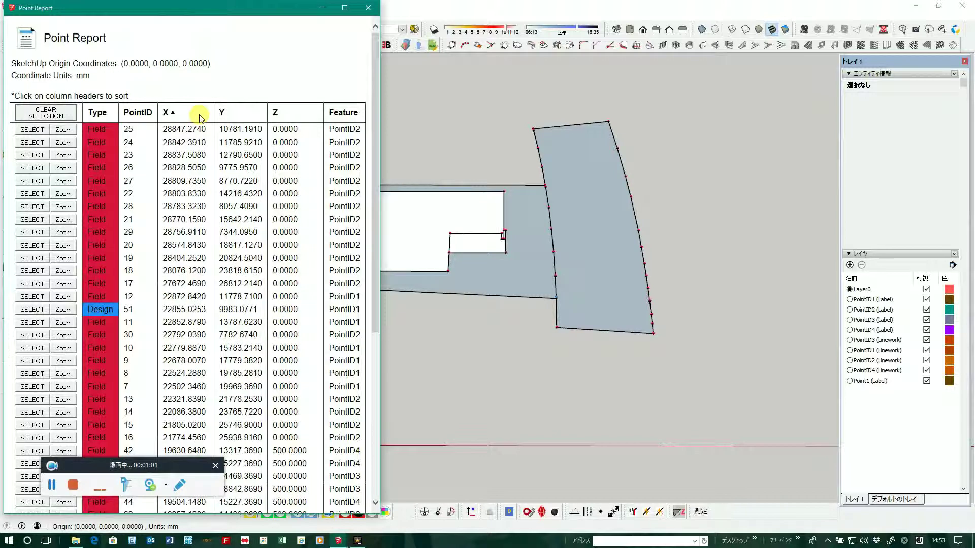
left_click(156, 119)
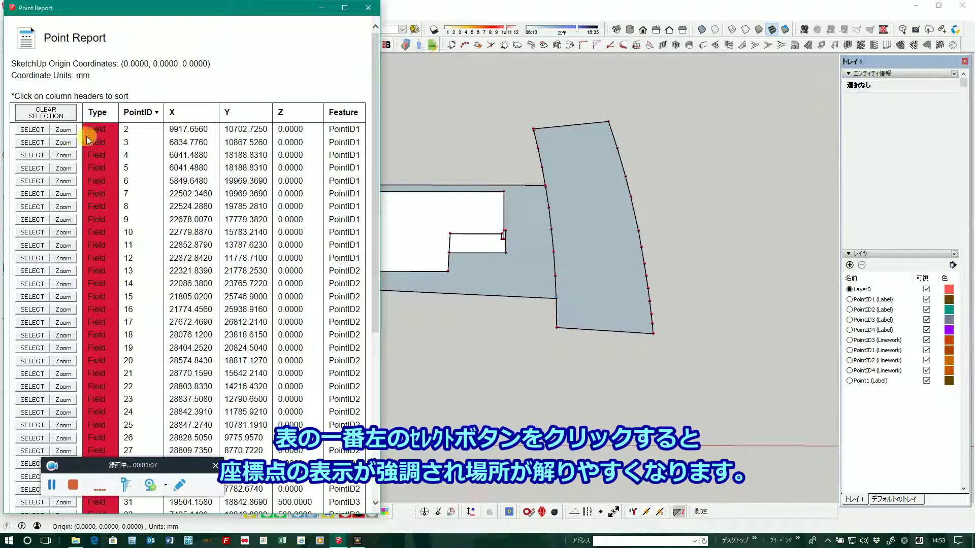
Move the Point Report window below the site model.
left_click(34, 130)
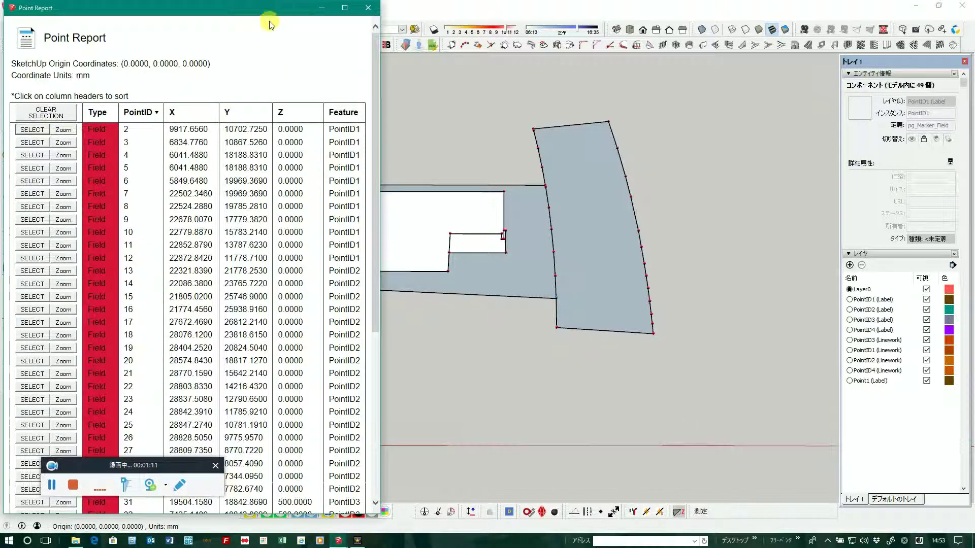
left_click_drag(277, 11, 211, 132)
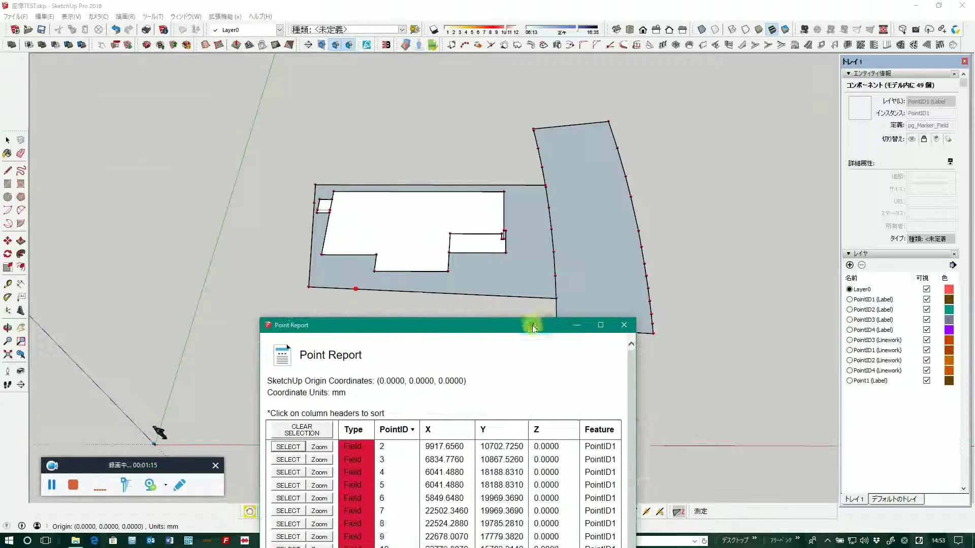
left_click_drag(209, 129, 533, 324)
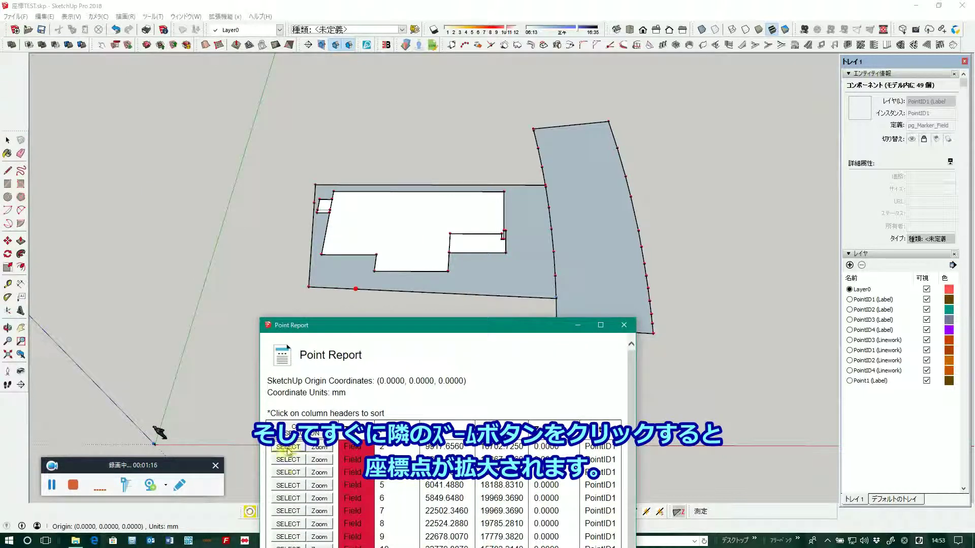
left_click(386, 297)
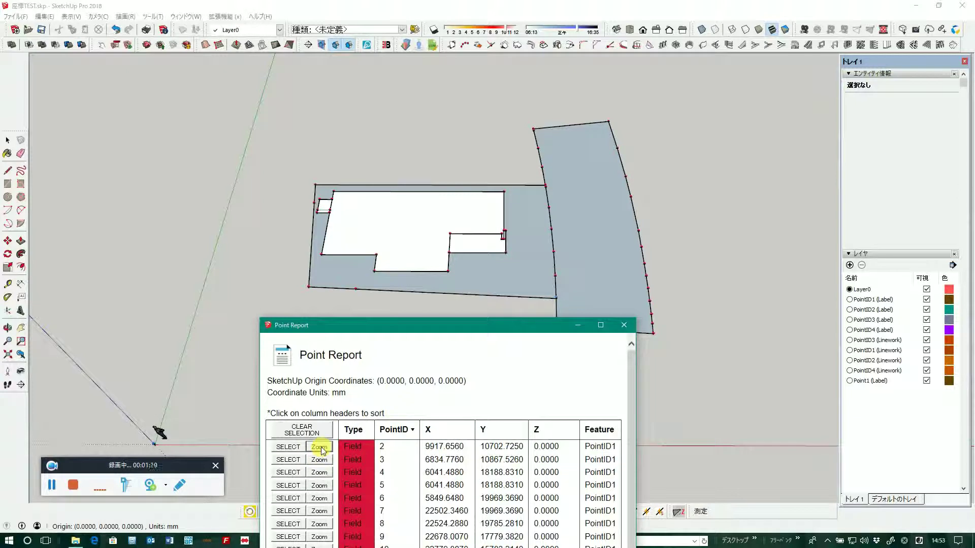
Select and zoom to survey point 2, confirming coordinates 9917.6560, 10702.7250.
left_click(288, 448)
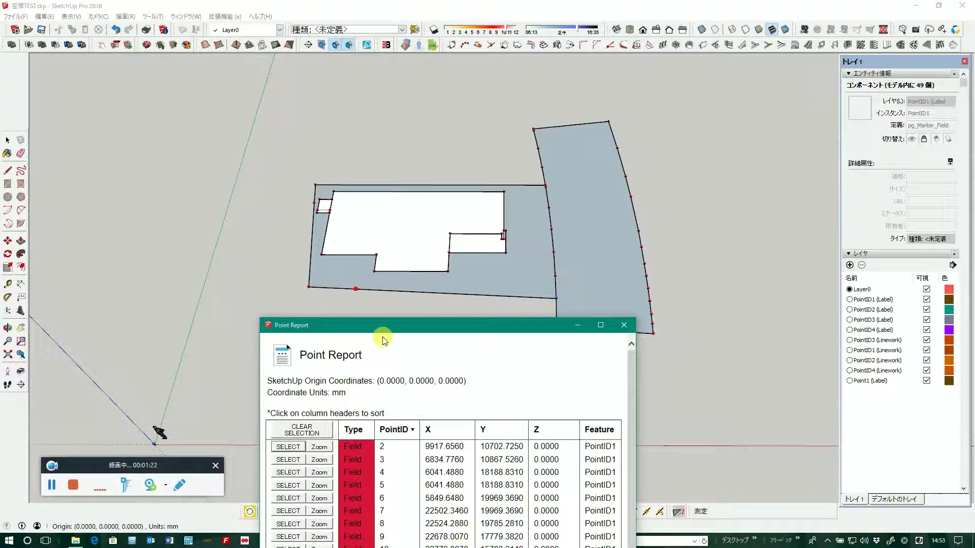
left_click(320, 450)
mouse_move(466, 245)
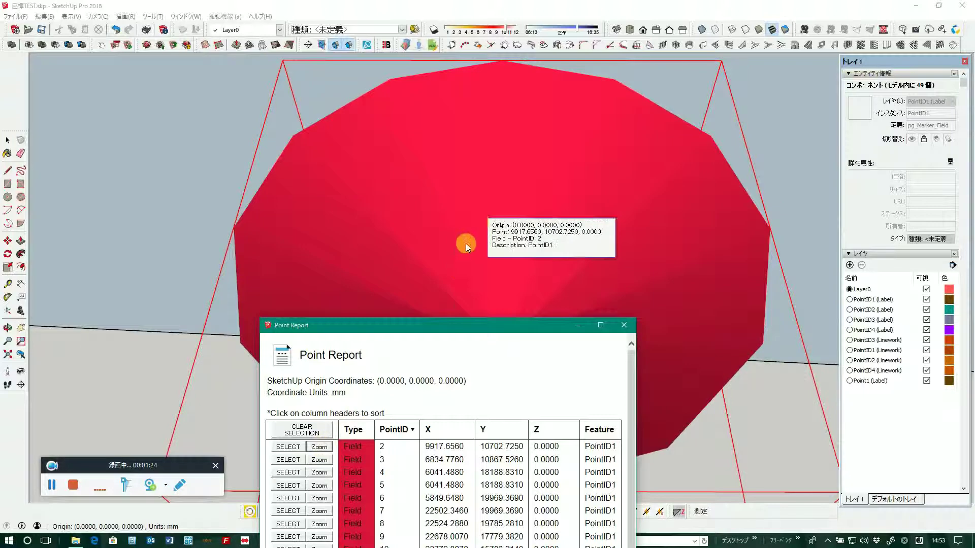
scroll(465, 243, "down", 3)
scroll(464, 201, "down", 3)
scroll(500, 258, "down", 3)
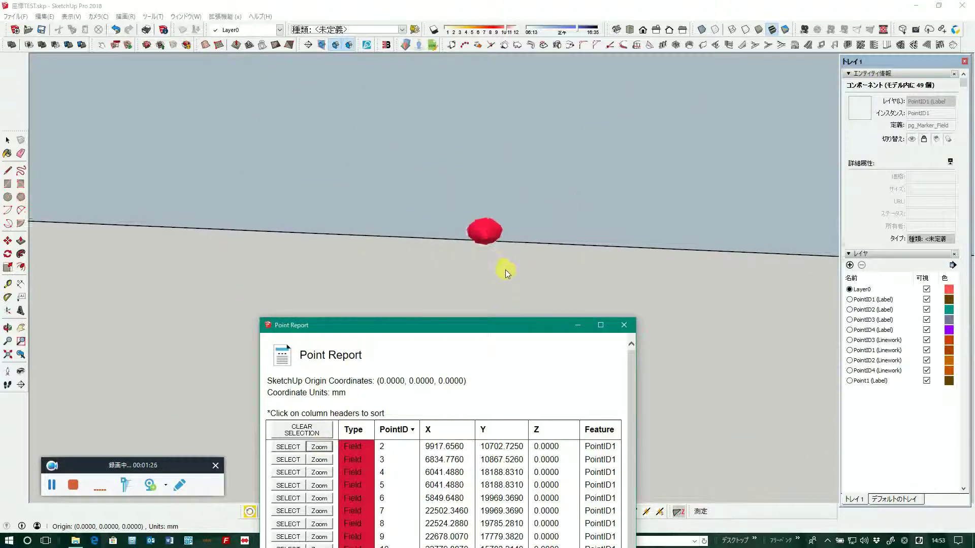
scroll(500, 255, "down", 5)
left_click(499, 253)
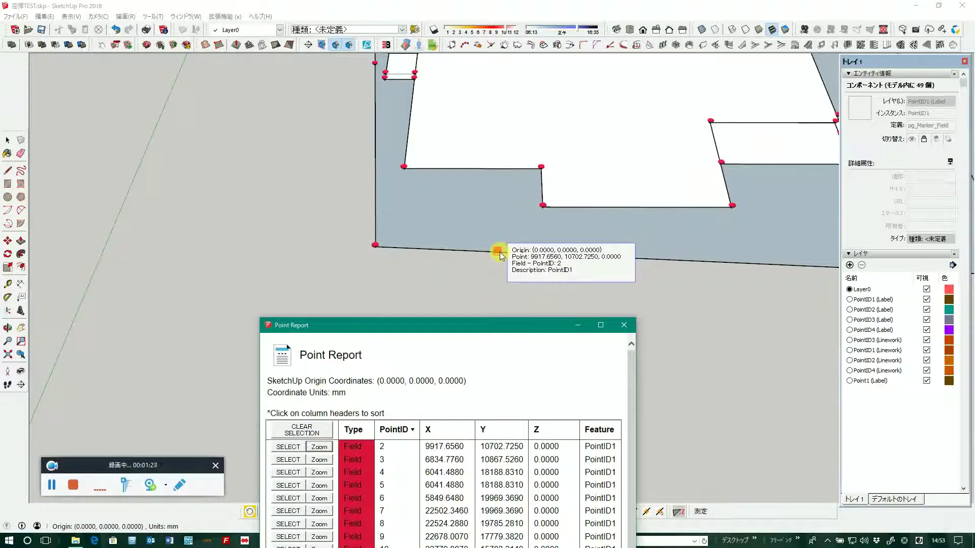
left_click(300, 506)
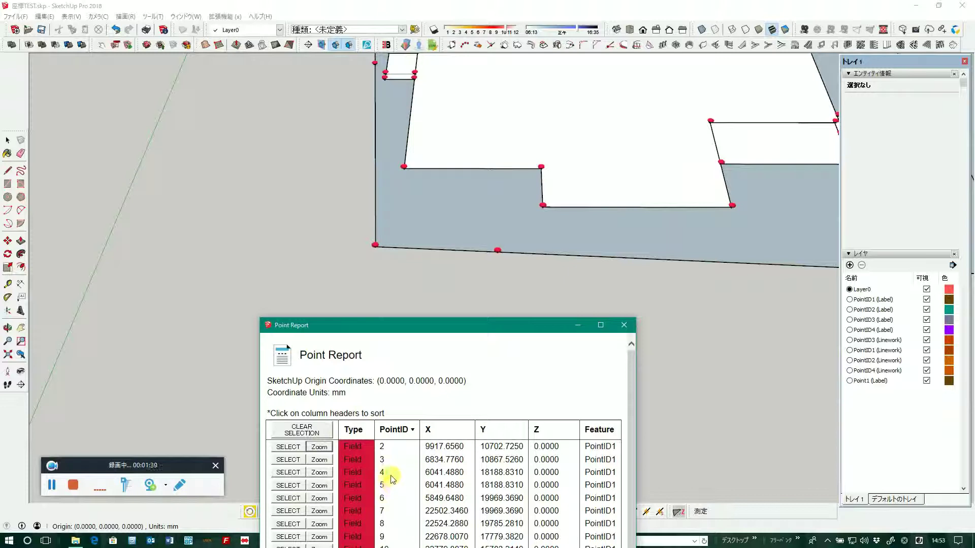
Select survey point 4 from the report, then clear the selection.
left_click(280, 474)
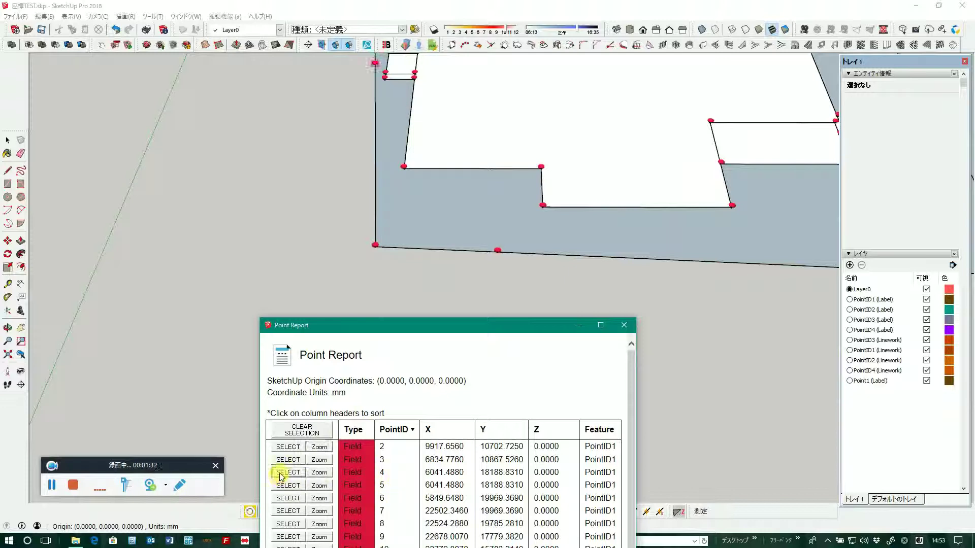
left_click(355, 72)
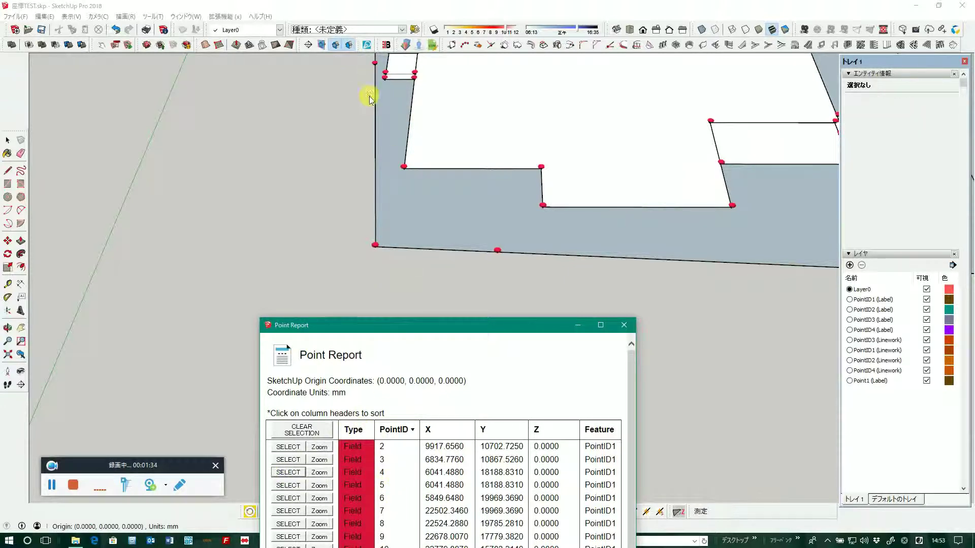
scroll(383, 231, "down", 3)
scroll(403, 98, "up", 1)
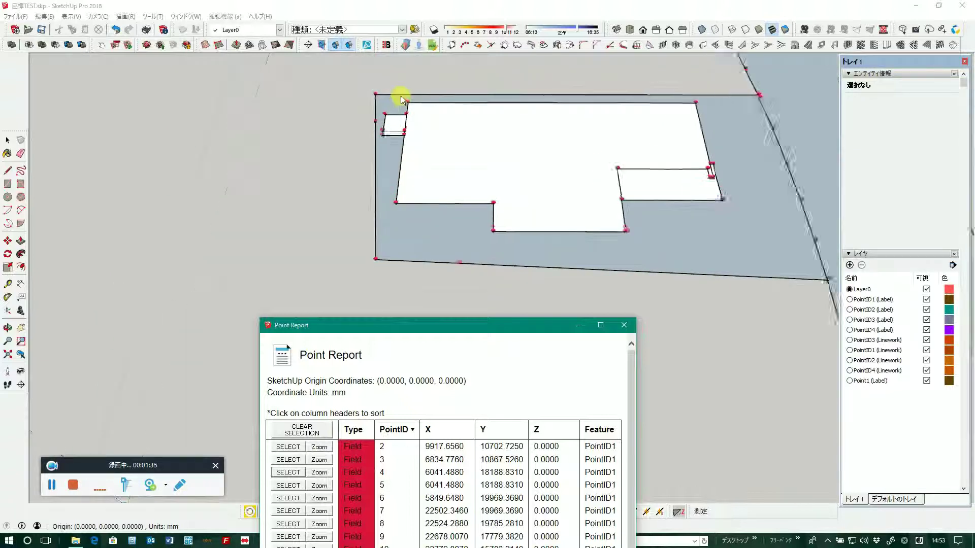
Select and zoom to survey point 4 in the model.
scroll(387, 124, "up", 1)
scroll(376, 126, "up", 1)
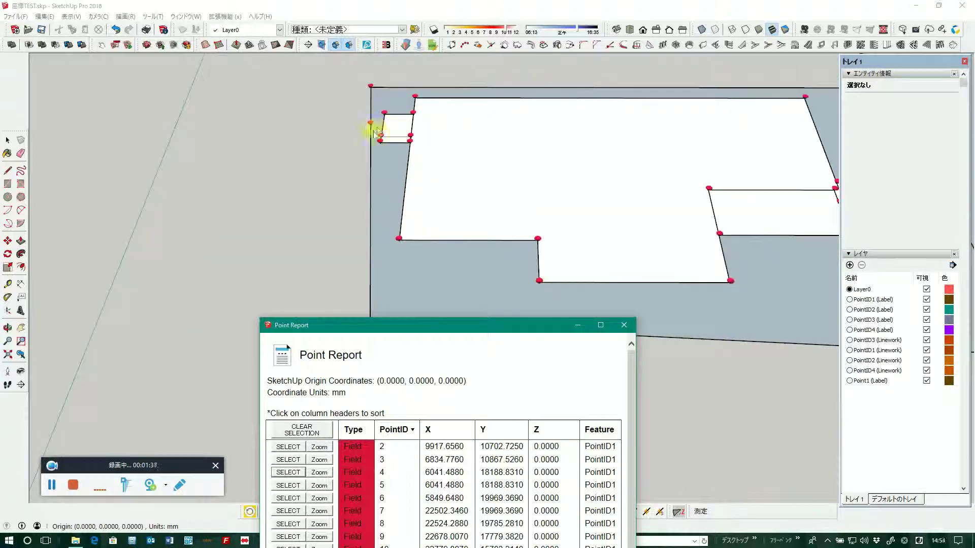
left_click(287, 474)
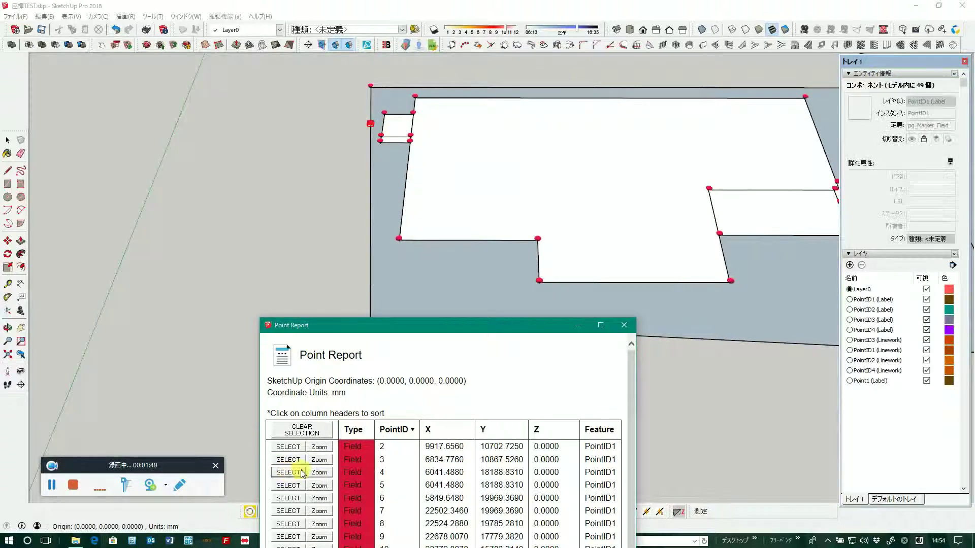
left_click(319, 472)
scroll(534, 137, "down", 2)
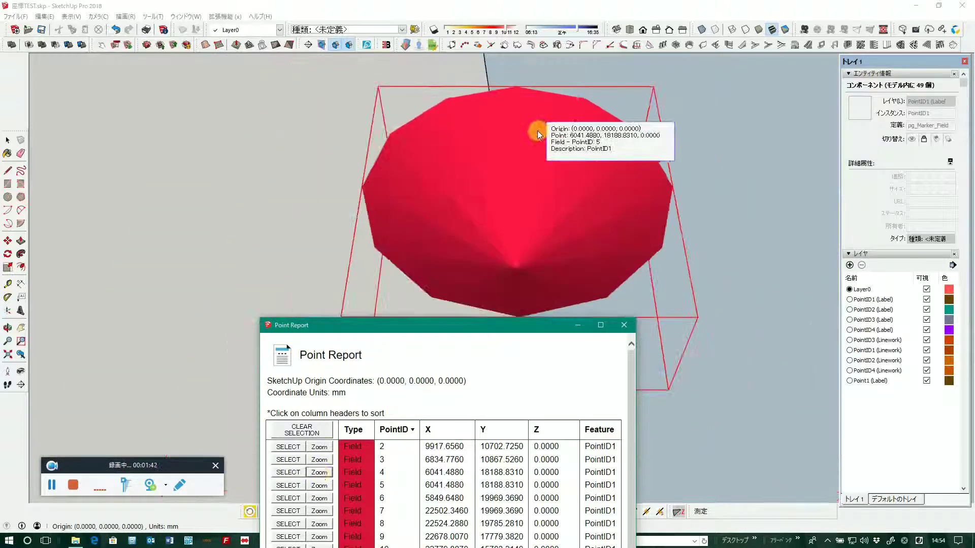
scroll(528, 145, "down", 1)
scroll(497, 153, "down", 3)
left_click(402, 190)
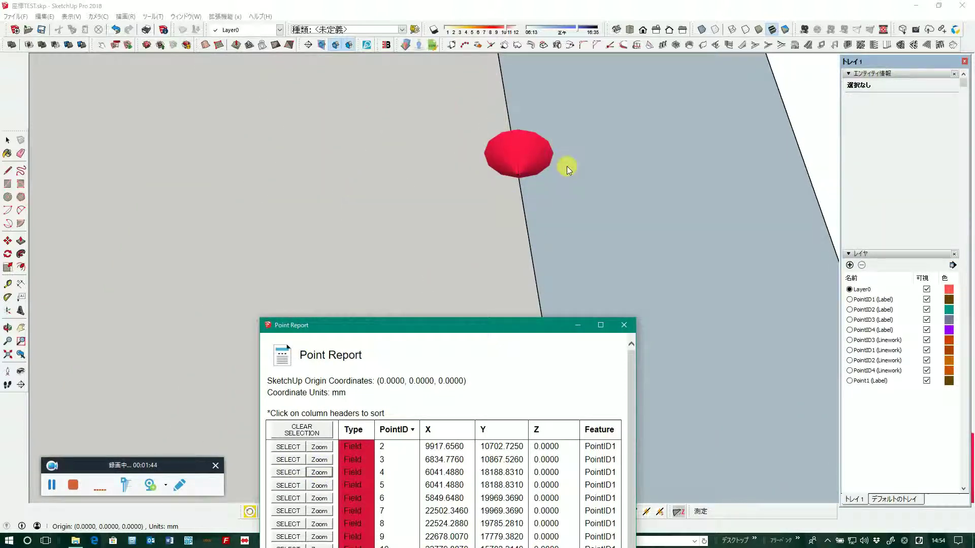
Zoom back out to the whole site and close the Point Report.
scroll(558, 170, "up", 4)
scroll(547, 175, "down", 3)
scroll(546, 176, "down", 2)
scroll(533, 176, "down", 2)
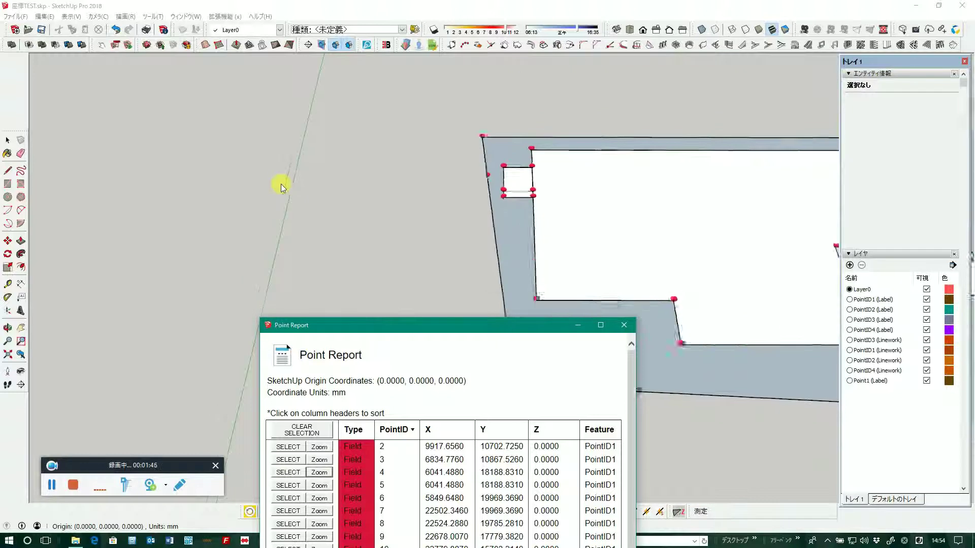
scroll(269, 188, "down", 1)
scroll(259, 192, "down", 1)
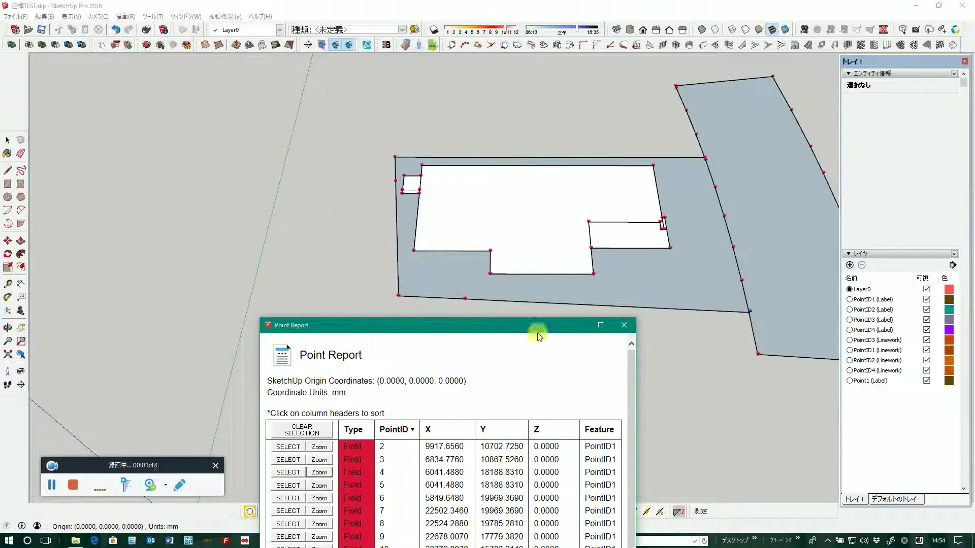
mouse_move(537, 330)
left_mouse_down()
mouse_move(312, 61)
mouse_move(288, 63)
left_mouse_up()
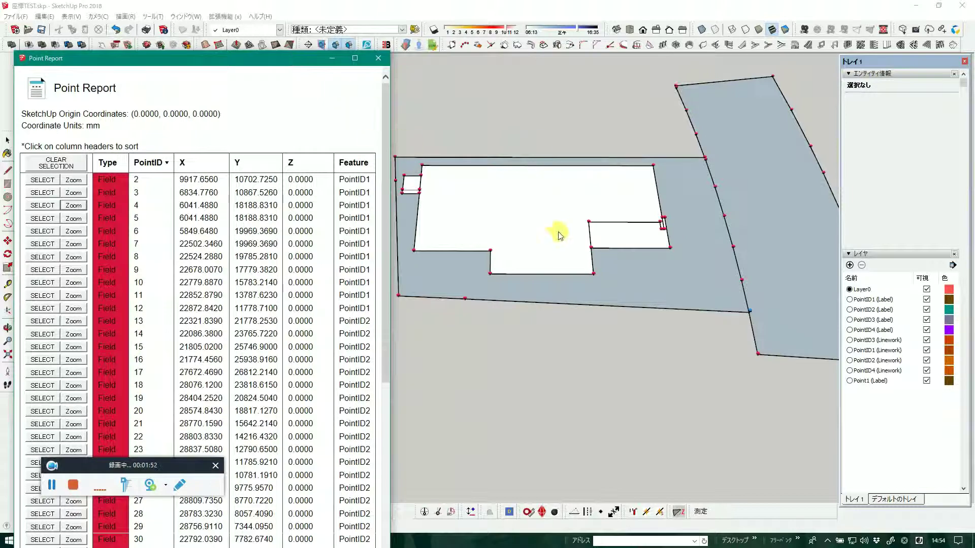
scroll(479, 299, "down", 2)
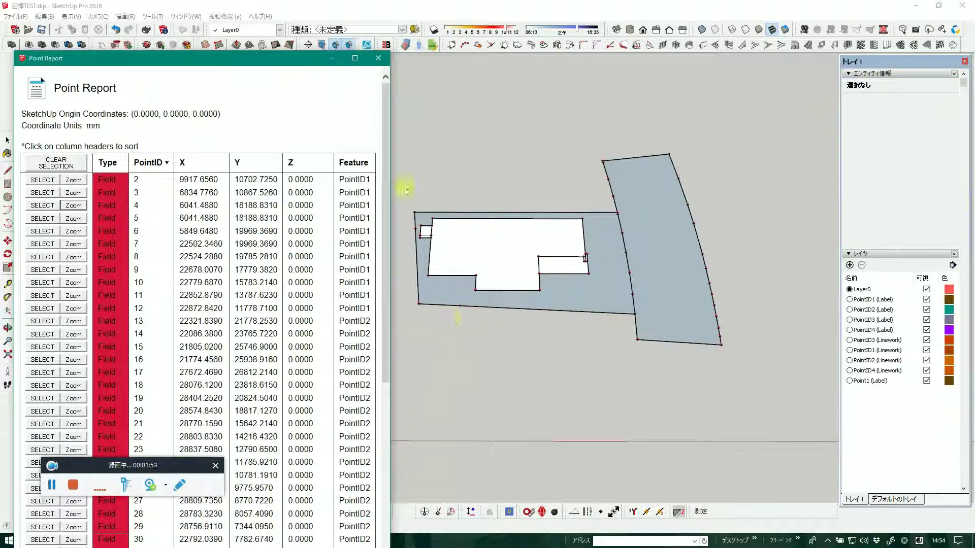
left_click(378, 58)
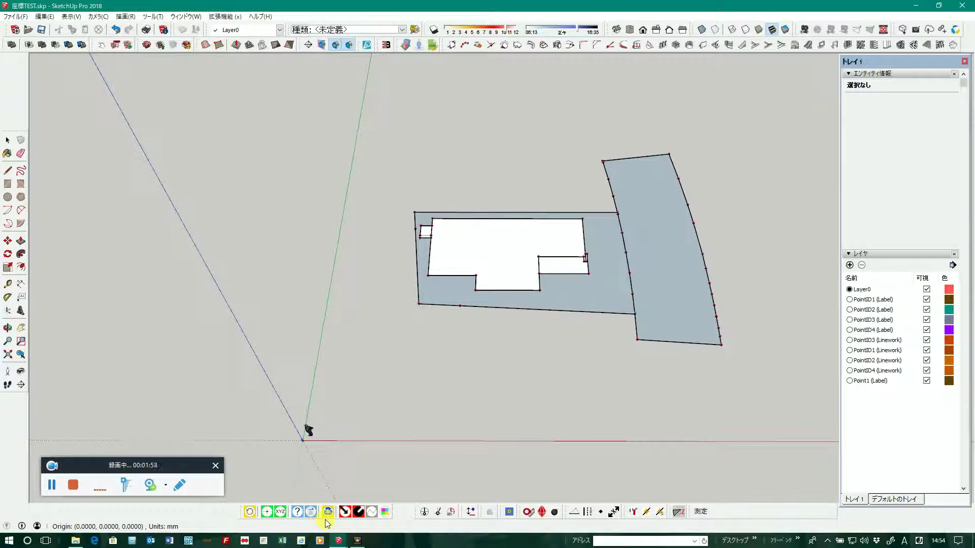
left_click(386, 511)
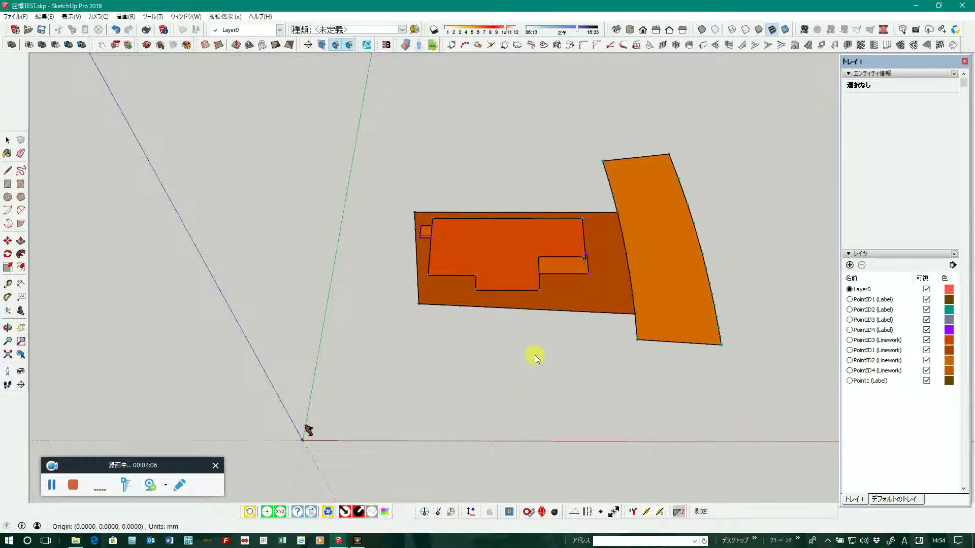
scroll(545, 318, "up", 2)
scroll(549, 318, "up", 2)
scroll(477, 321, "down", 2)
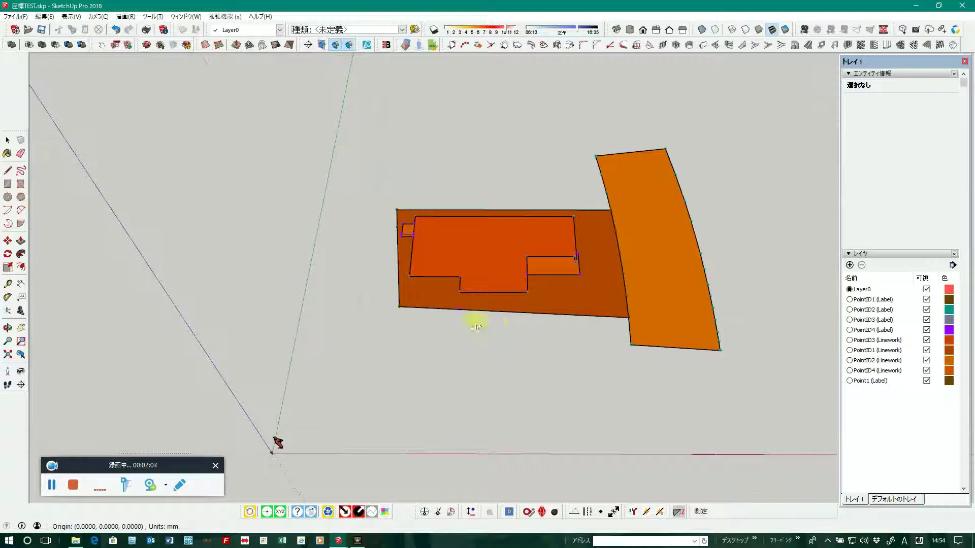
scroll(618, 318, "down", 2)
middle_click_drag(618, 318, 624, 95)
mouse_move(625, 95)
left_mouse_down()
mouse_move(553, 83)
mouse_move(478, 193)
mouse_move(533, 283)
mouse_move(640, 251)
left_mouse_up()
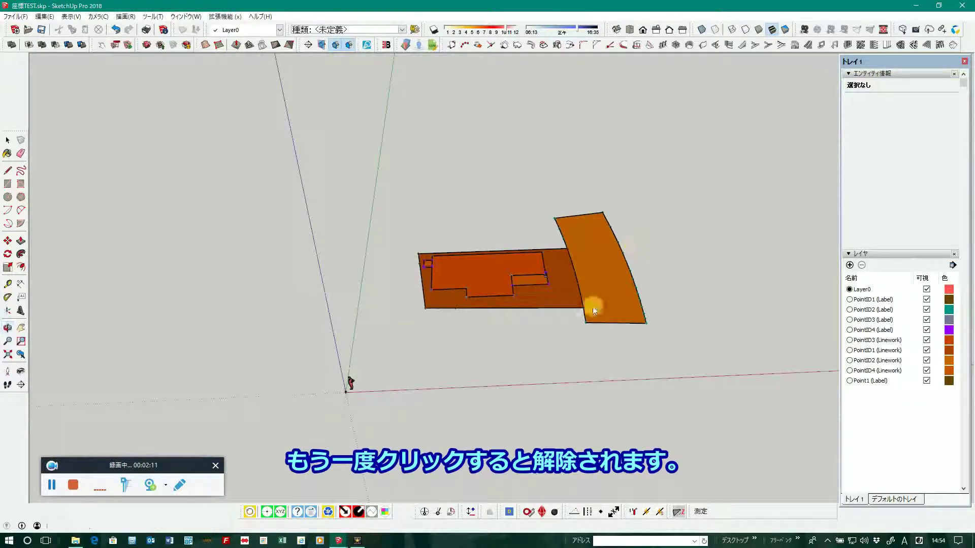
scroll(413, 290, "down", 2)
scroll(431, 325, "down", 1)
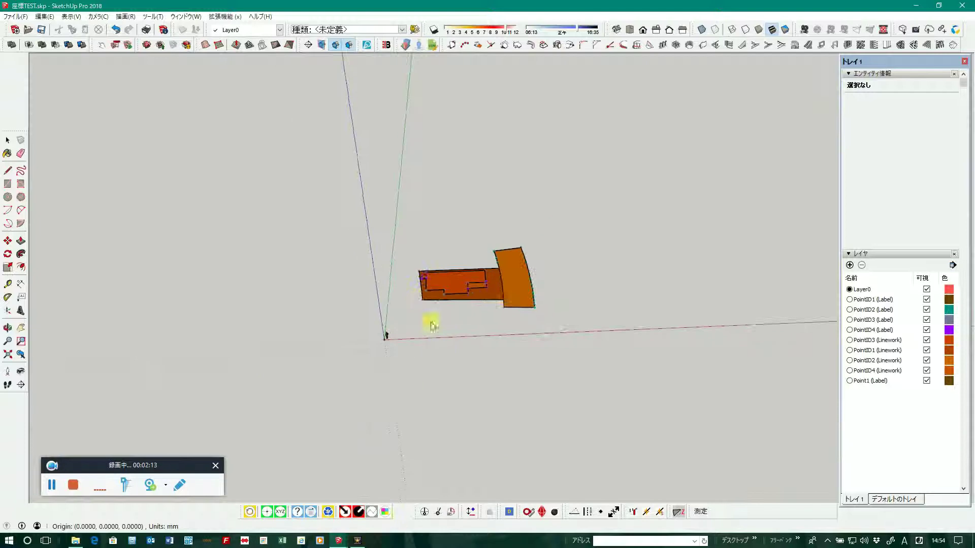
left_click(385, 514)
scroll(507, 269, "up", 2)
scroll(510, 273, "up", 2)
middle_click_drag(510, 273, 511, 374)
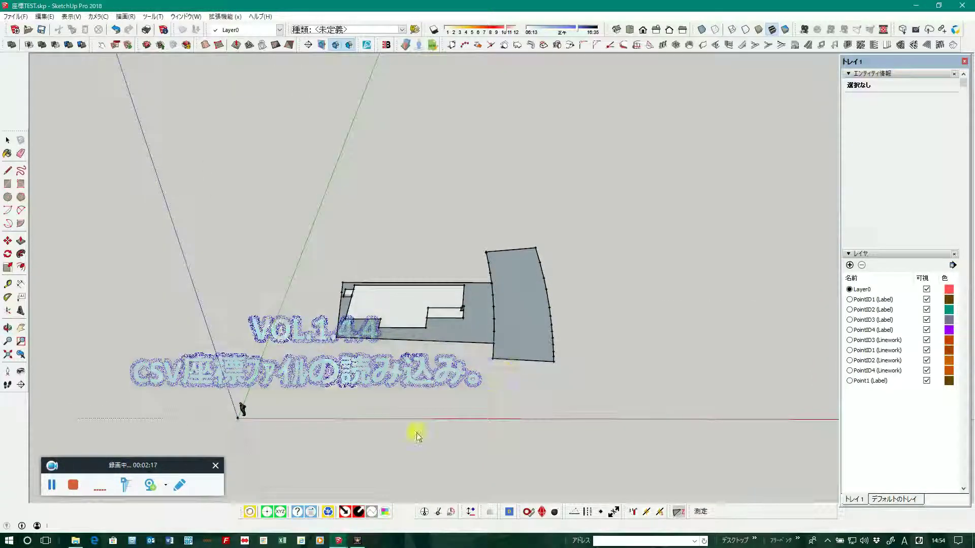